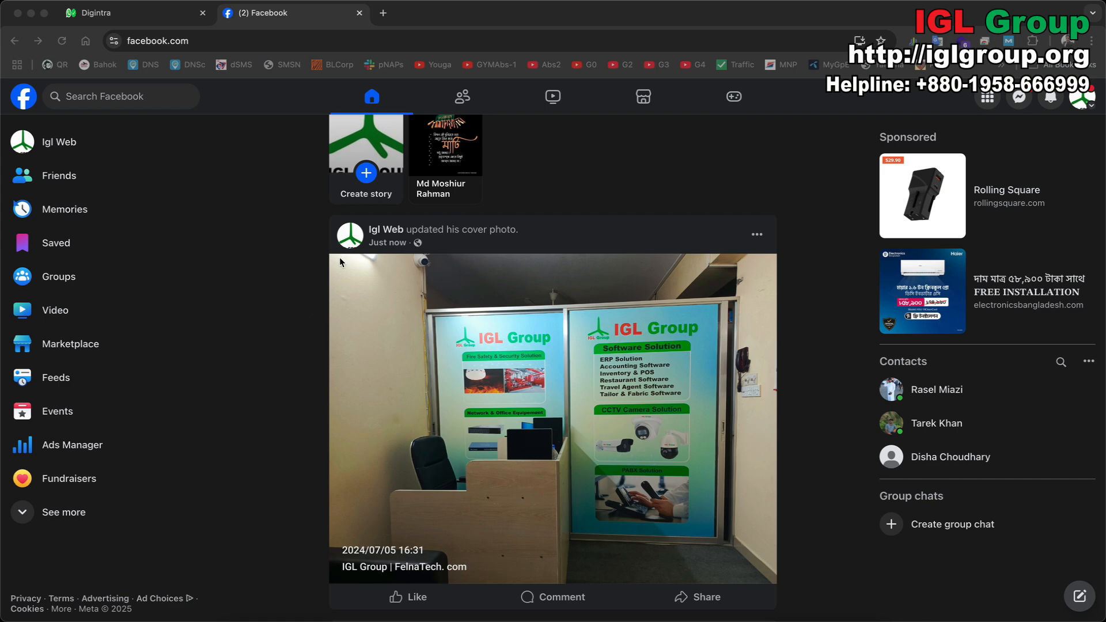
# Refresh the Facebook home feed and expand the shortcuts to reveal Birthdays, Climate Science Center and Gaming Video.
pyautogui.click(375, 101)
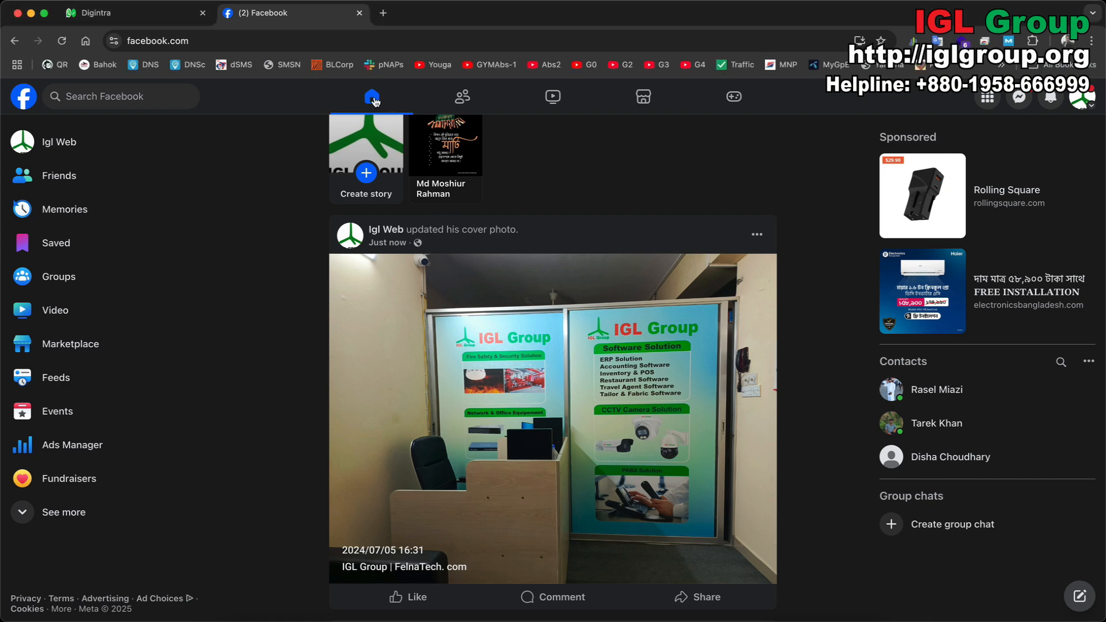
pyautogui.click(375, 102)
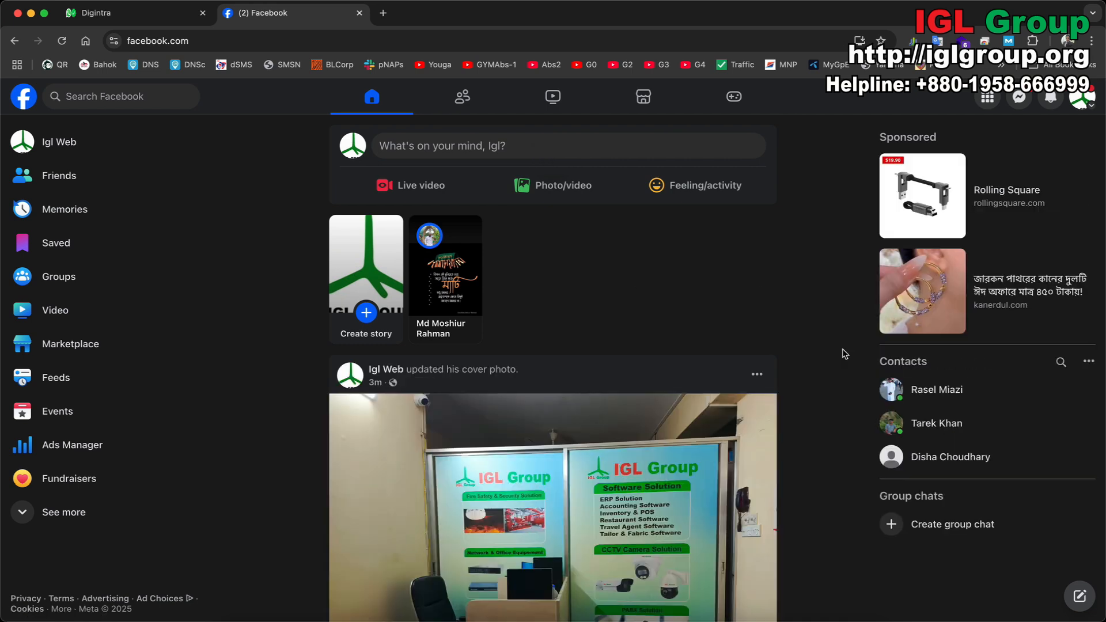
pyautogui.scroll(-1, 849, 370)
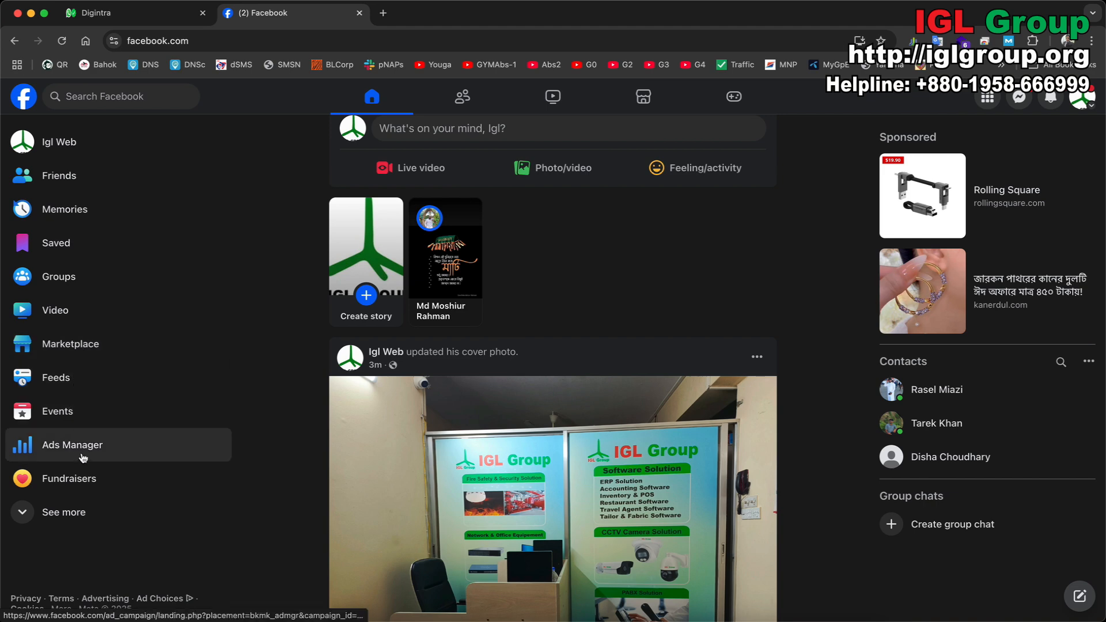
pyautogui.click(65, 517)
pyautogui.scroll(-5, 66, 507)
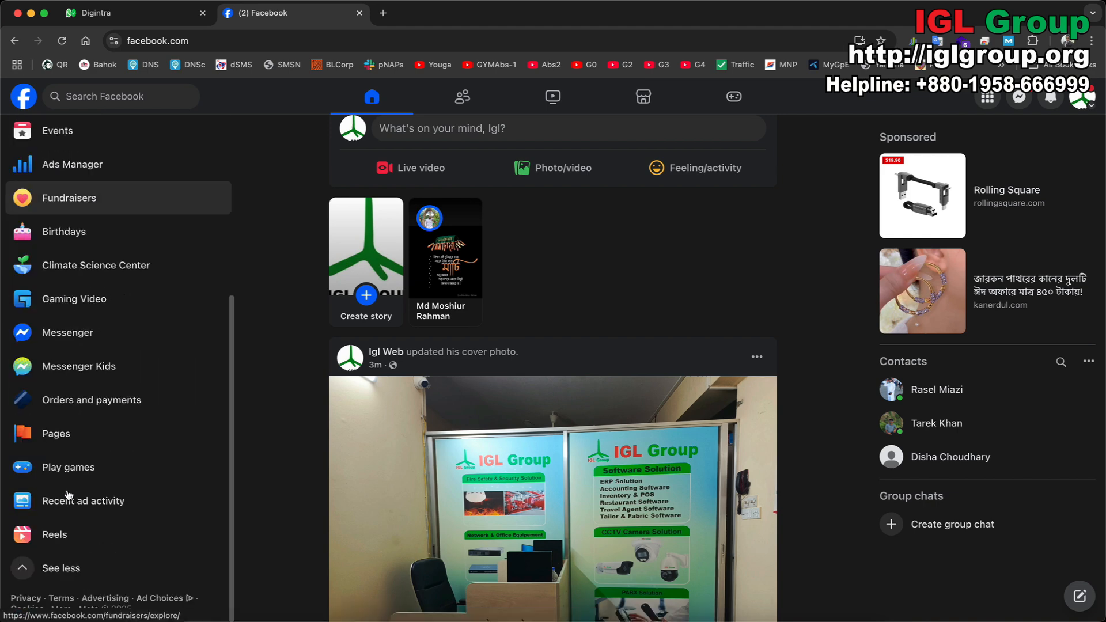
pyautogui.scroll(5, 68, 495)
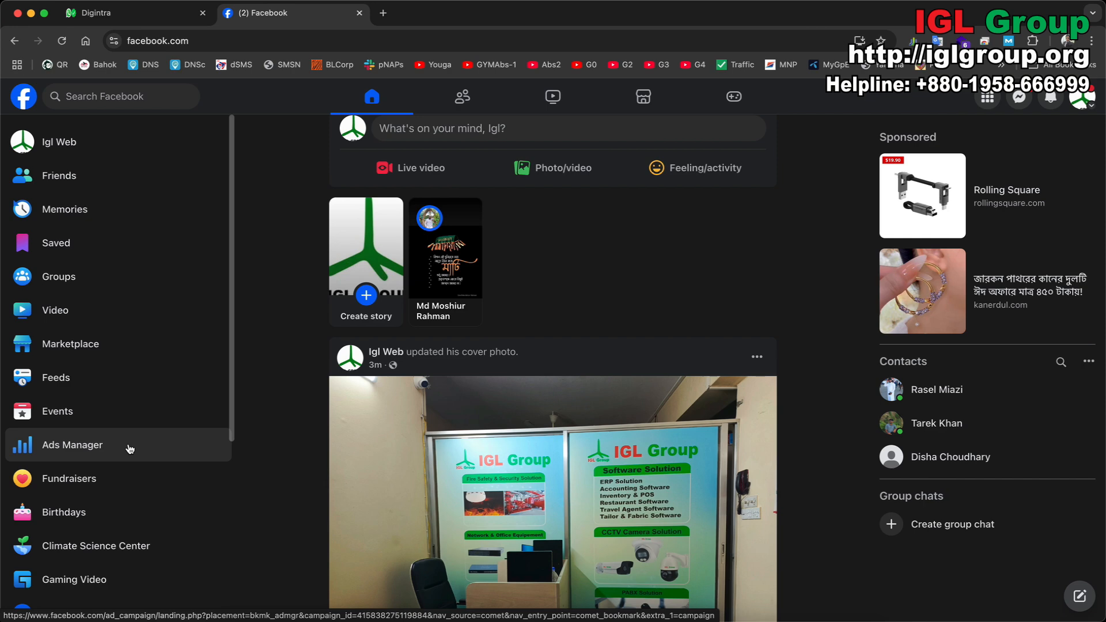
# Go to Ads Manager from the Facebook sidebar and scroll through the non-discrimination policy prompt.
pyautogui.click(81, 447)
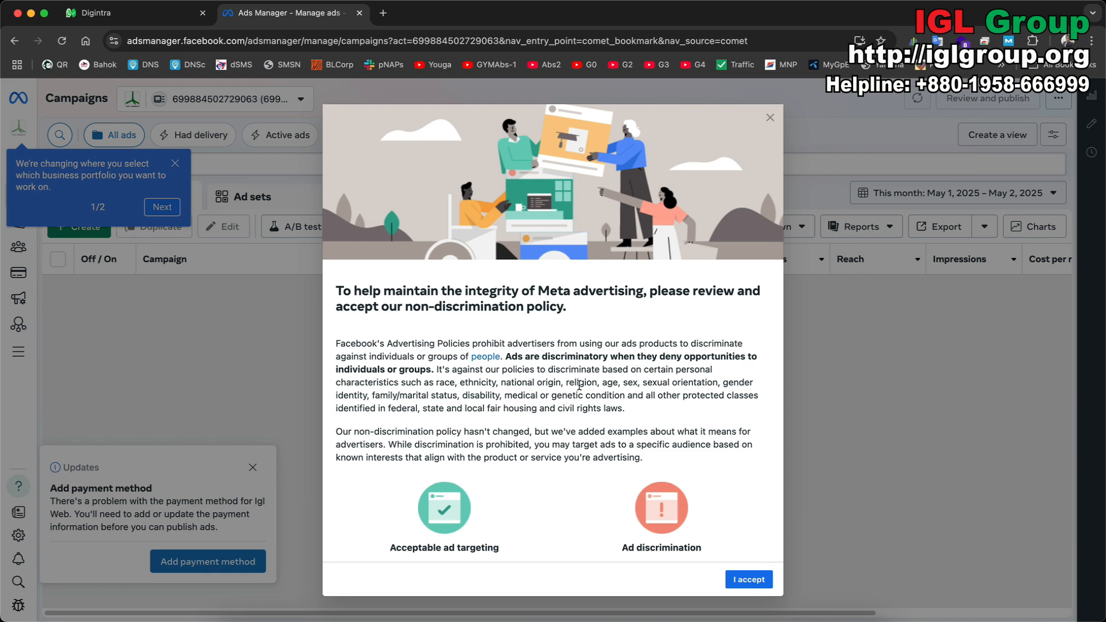
pyautogui.scroll(-6, 580, 385)
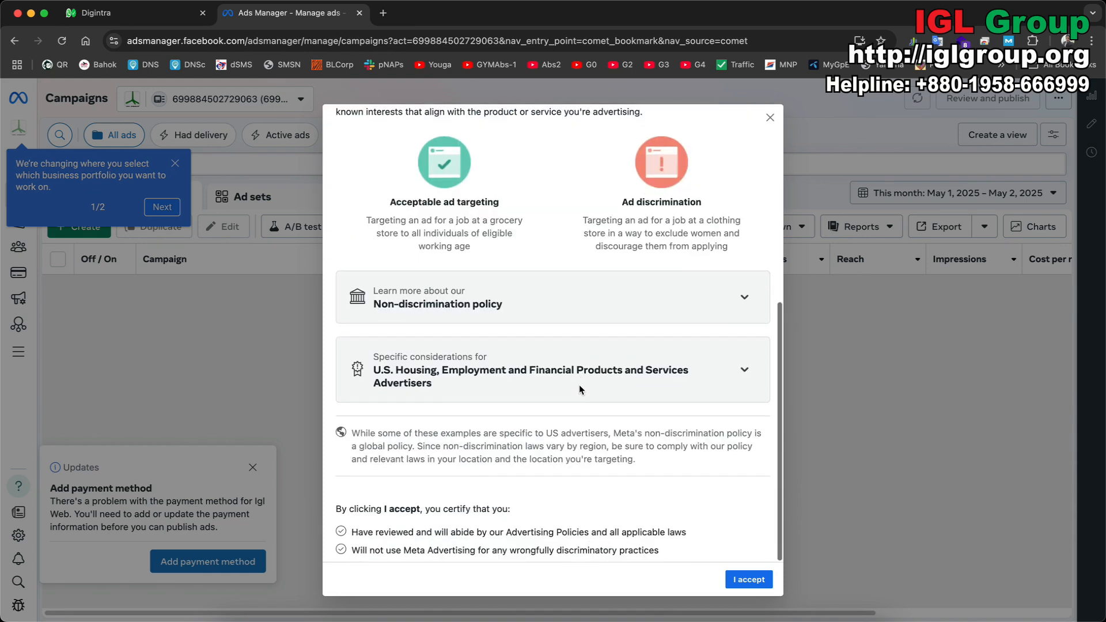
pyautogui.scroll(6, 553, 348)
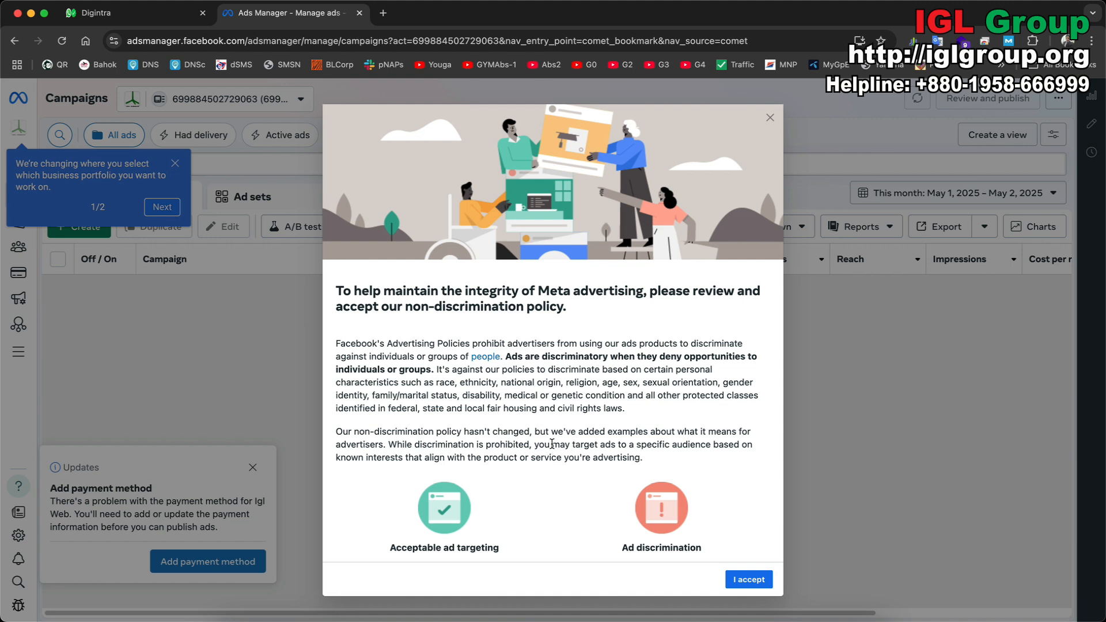
# Read the policy, expanding the Non-discrimination and U.S. housing, employment and finance sections, then accept it.
pyautogui.scroll(-3, 552, 444)
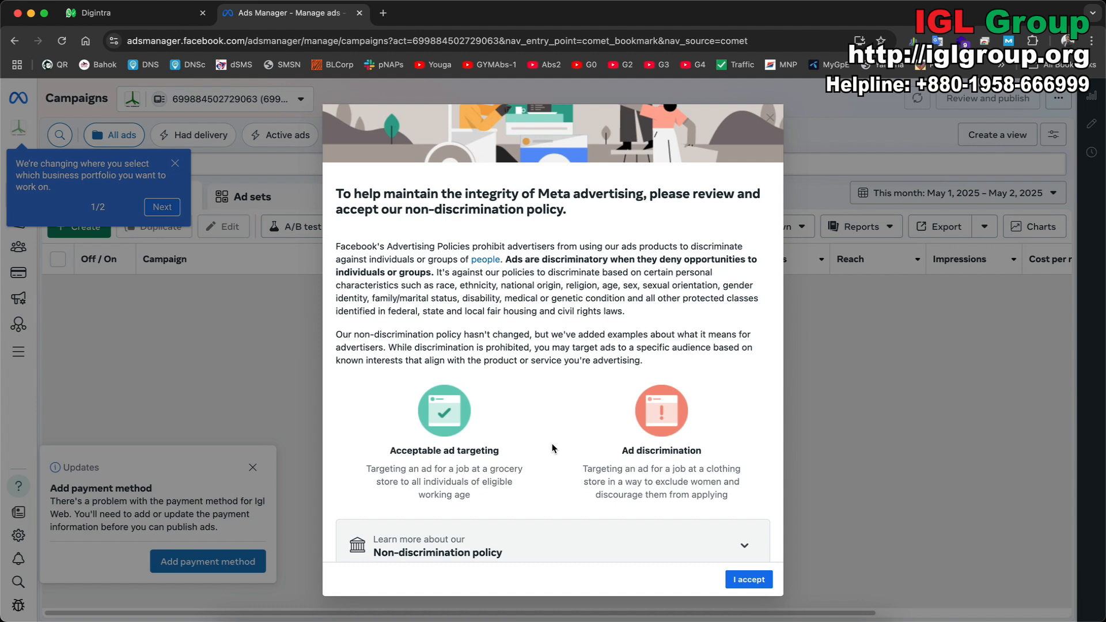
pyautogui.scroll(-1, 552, 448)
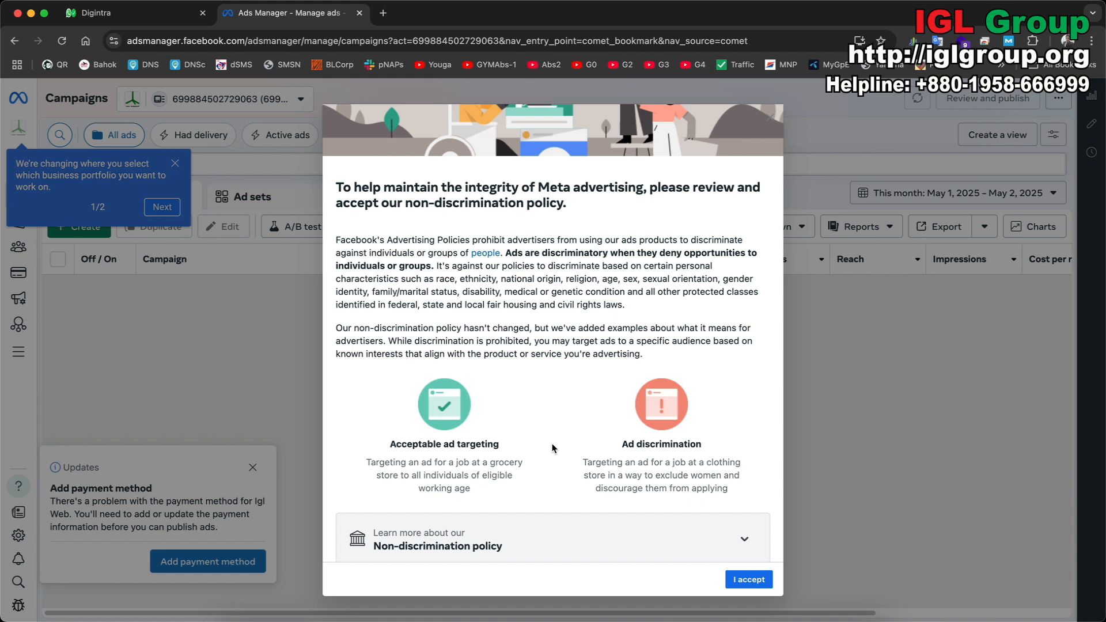
pyautogui.scroll(-2, 552, 448)
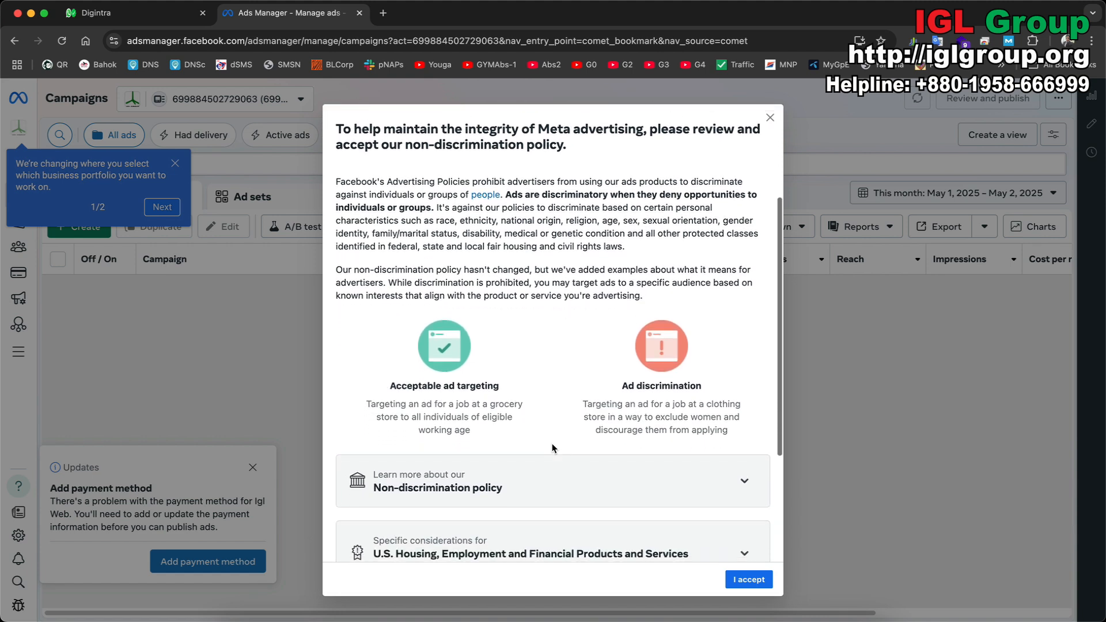
pyautogui.scroll(-1, 552, 448)
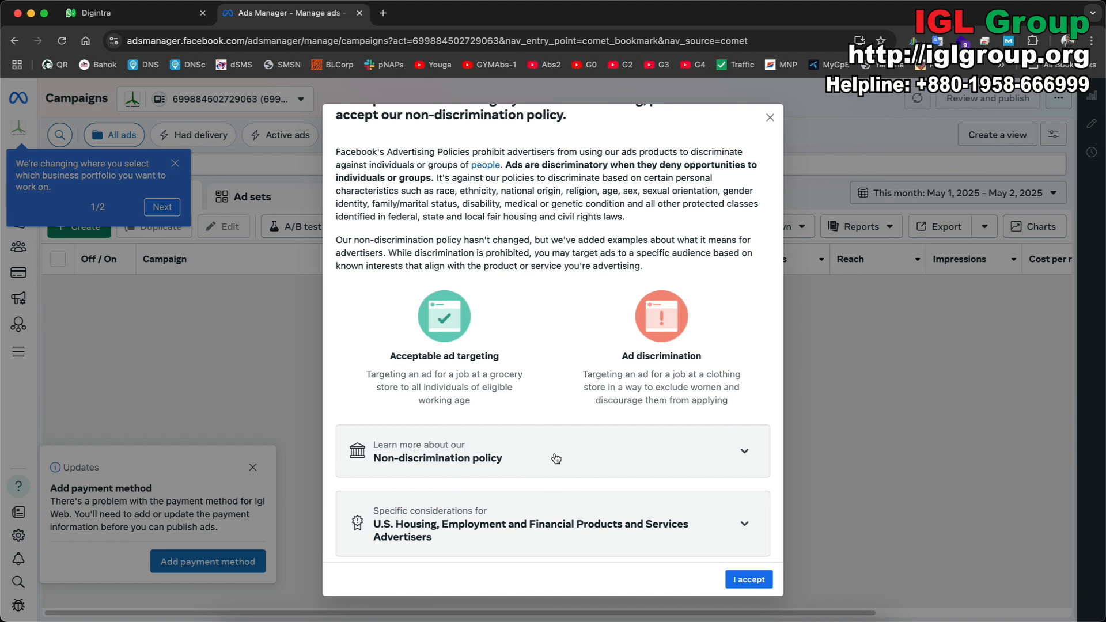
pyautogui.scroll(-4, 555, 458)
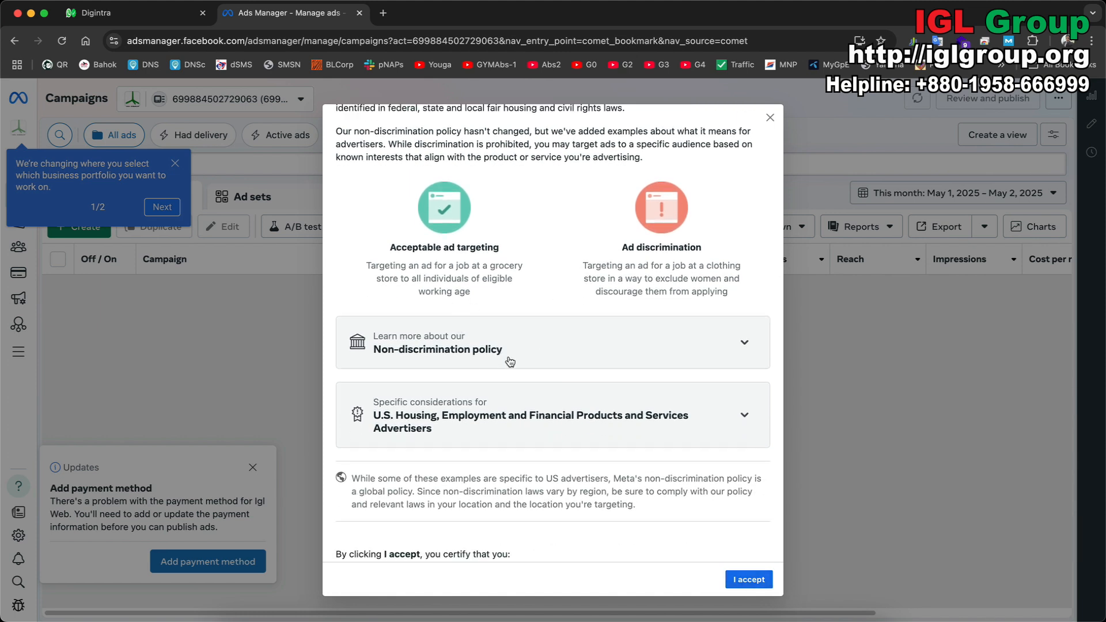
pyautogui.click(572, 353)
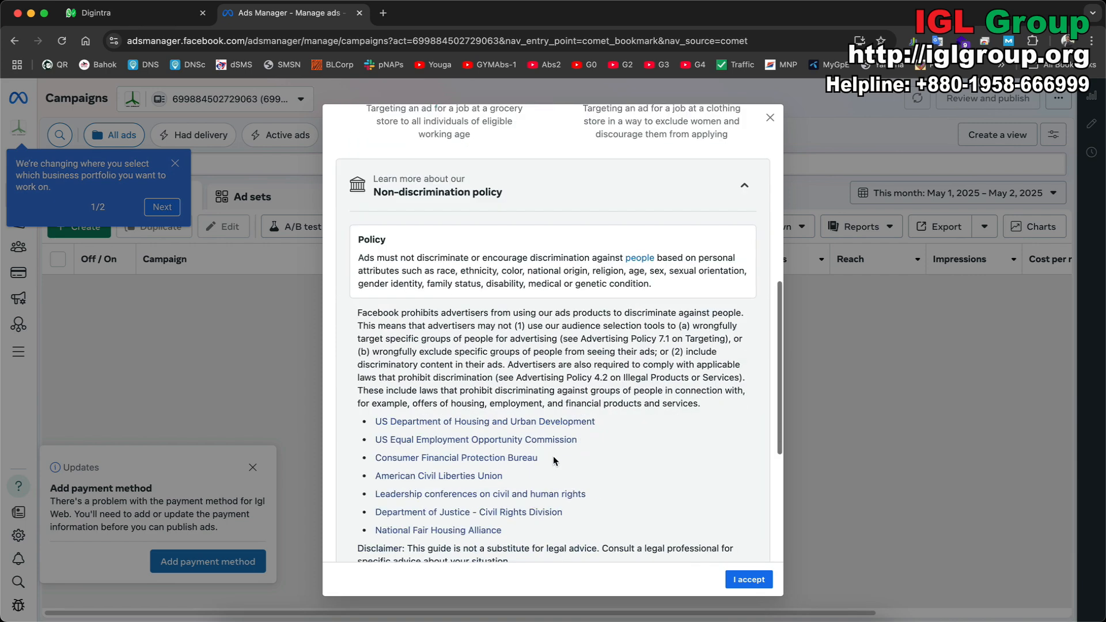
pyautogui.scroll(-8, 553, 455)
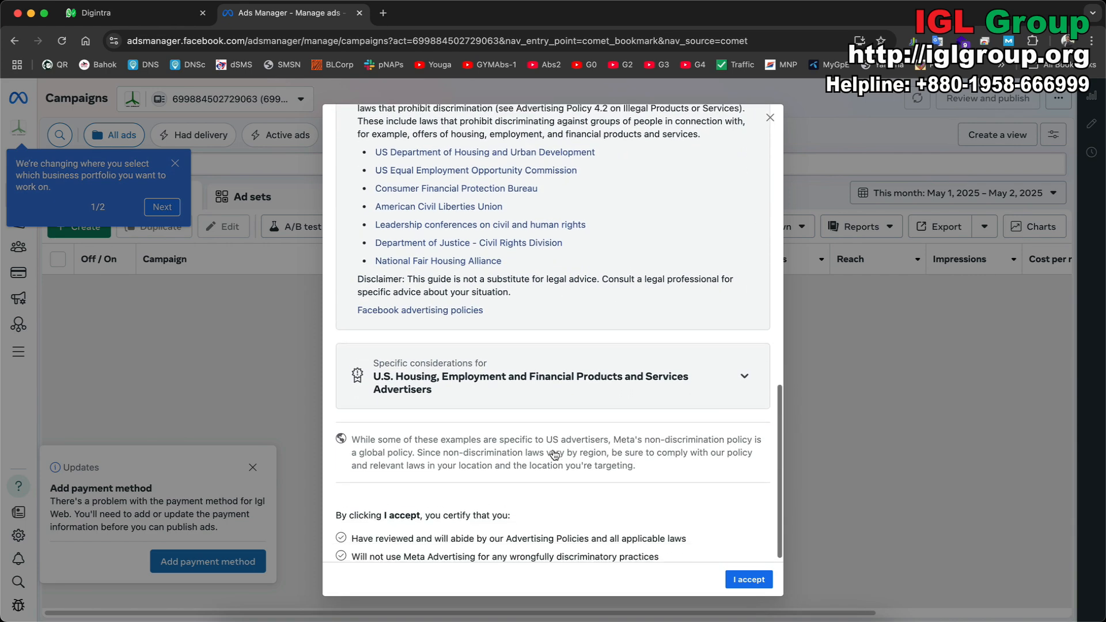
pyautogui.click(535, 363)
pyautogui.scroll(-3, 547, 377)
pyautogui.scroll(-5, 548, 377)
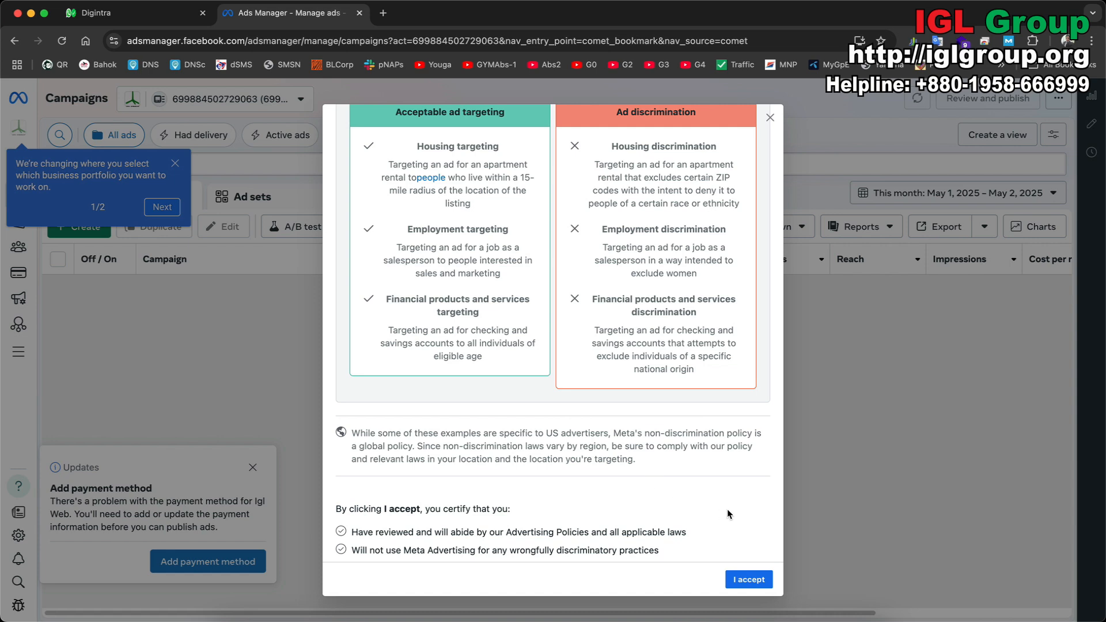
pyautogui.click(748, 578)
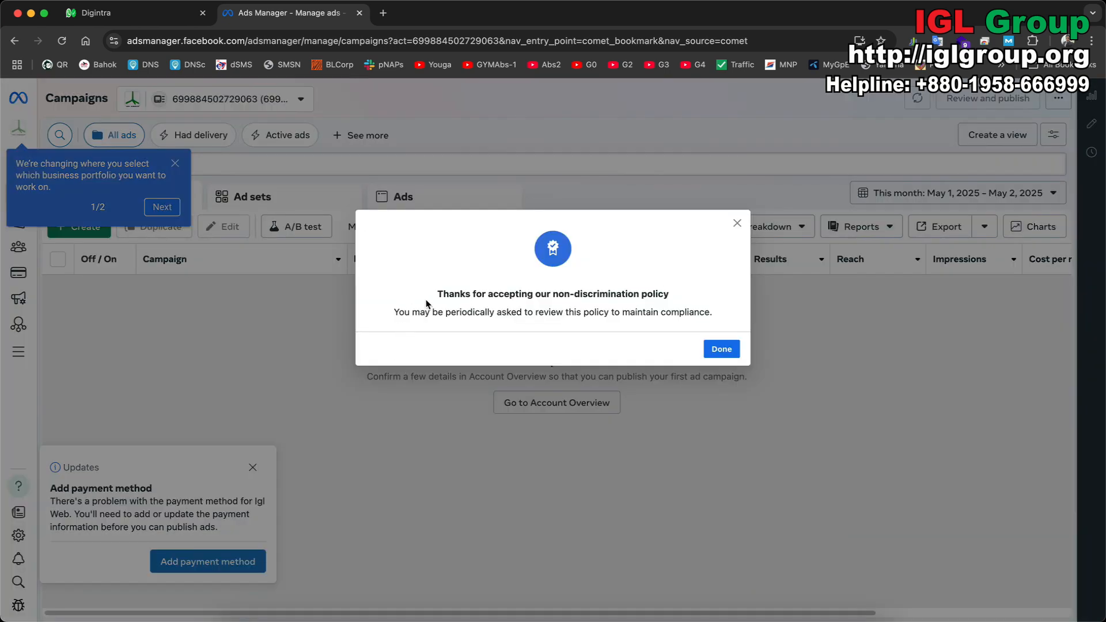
# Dismiss the acceptance confirmation and business portfolio tip, then begin adding a payment method.
pyautogui.click(723, 350)
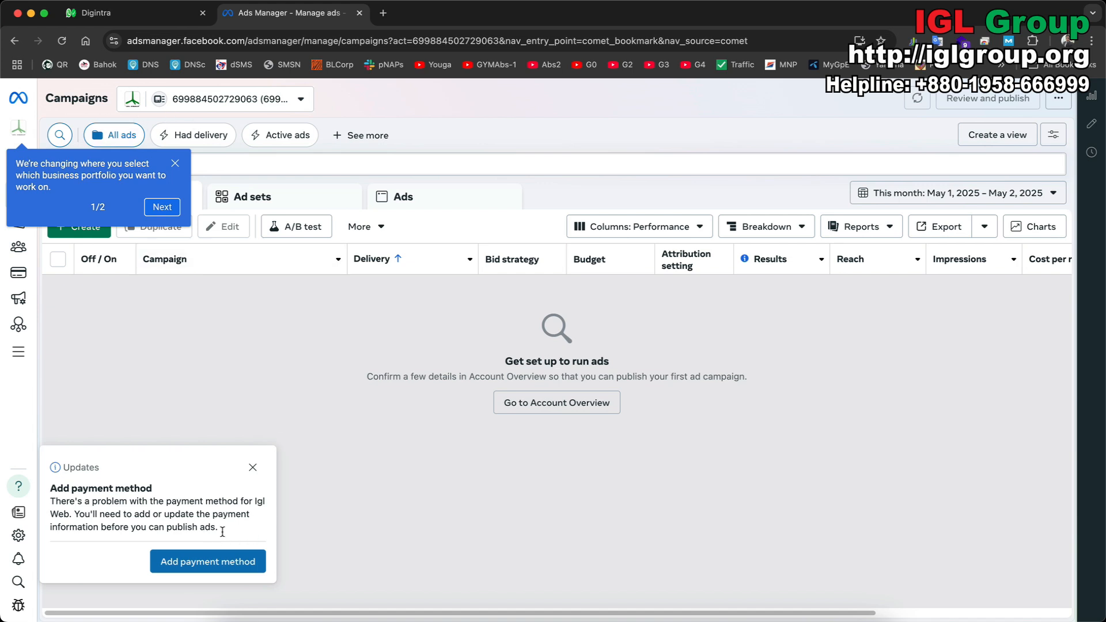
pyautogui.click(175, 164)
pyautogui.click(208, 563)
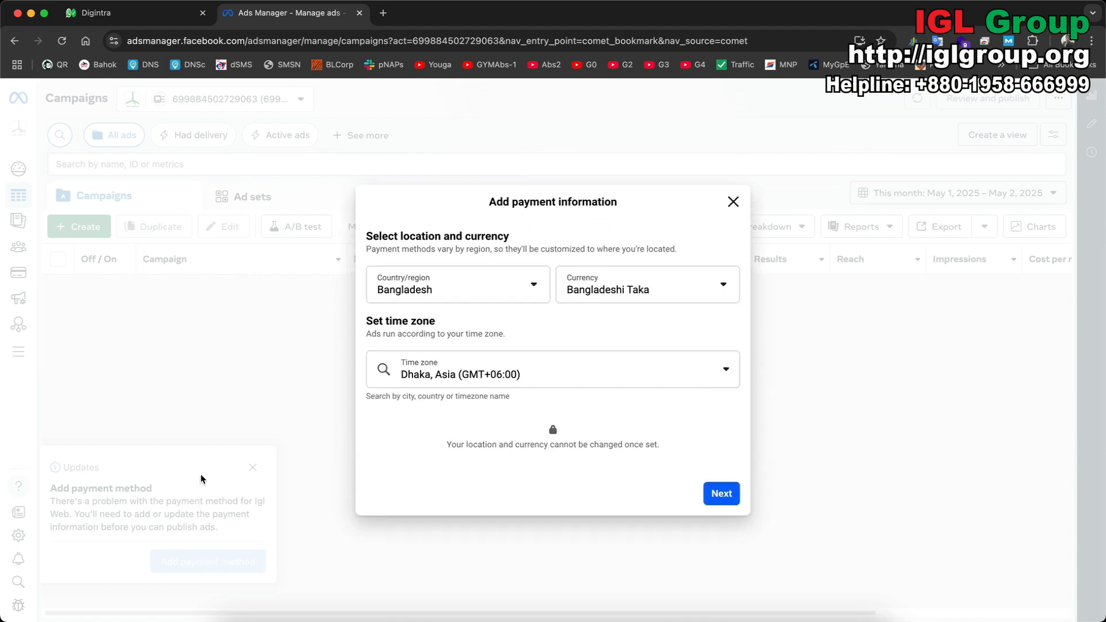
# Keep Bangladesh, Bangladeshi Taka and Dhaka, Asia (GMT+06:00) time zone, and continue to payment method.
pyautogui.click(501, 289)
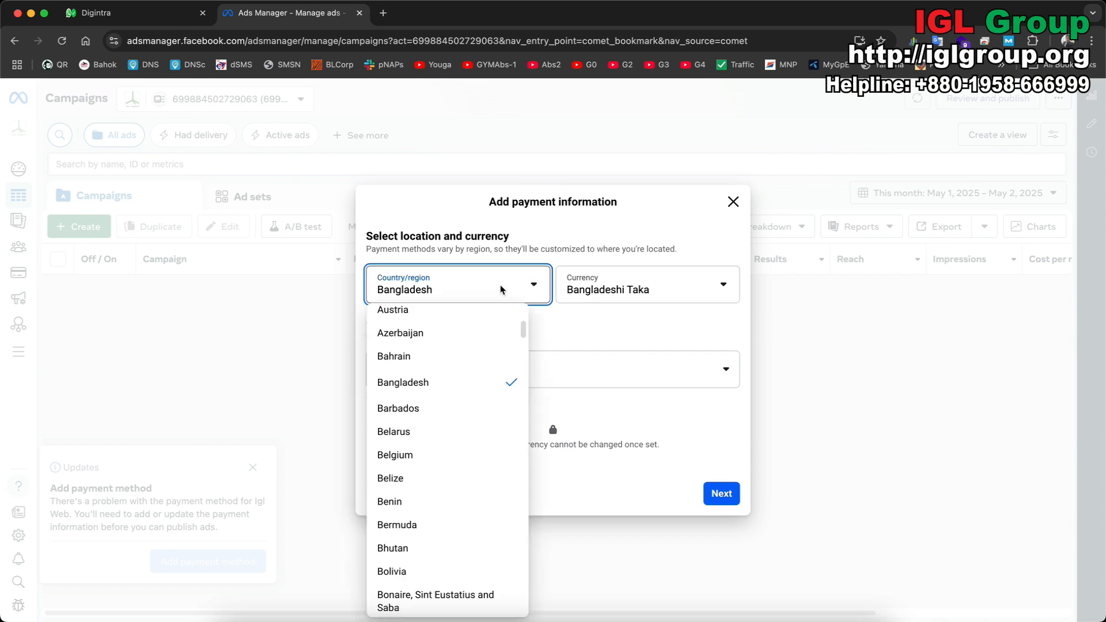
pyautogui.click(574, 326)
pyautogui.click(613, 296)
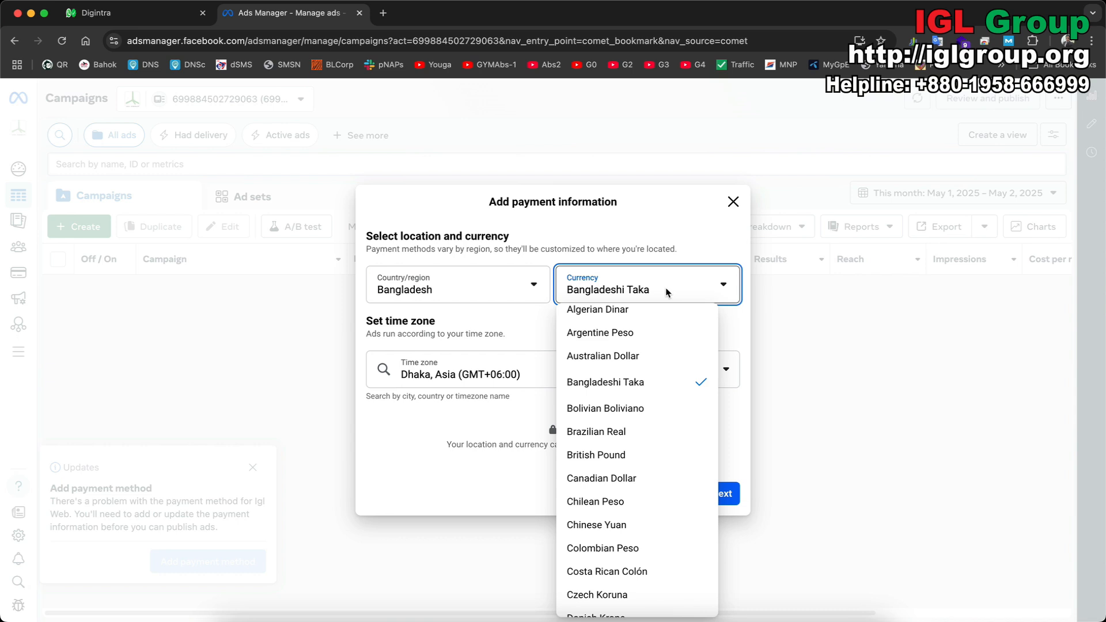
pyautogui.click(738, 424)
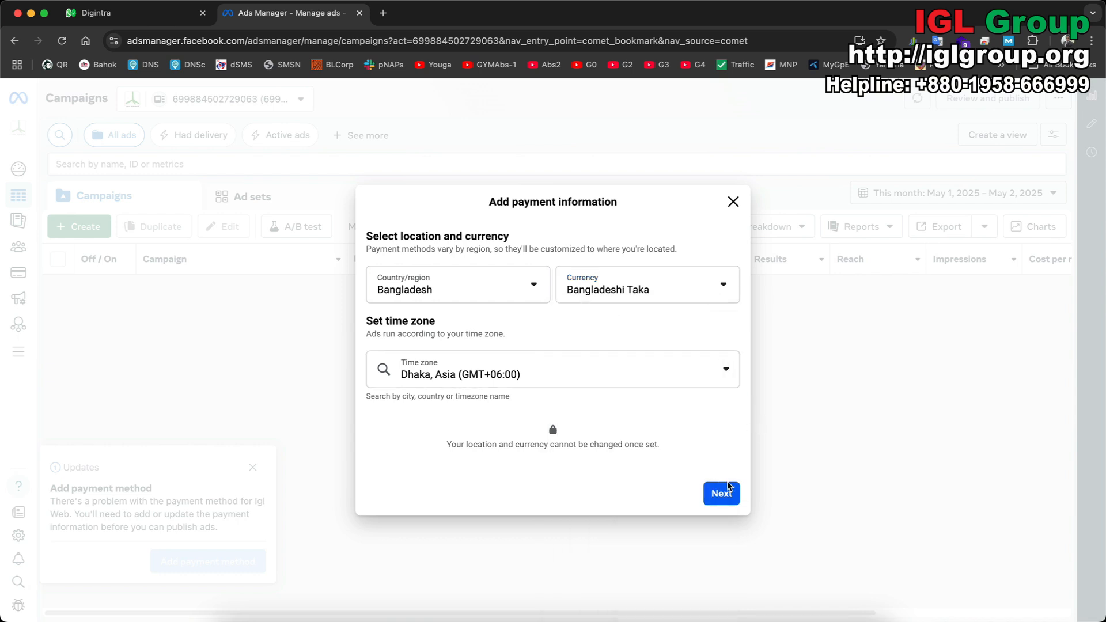
pyautogui.click(572, 376)
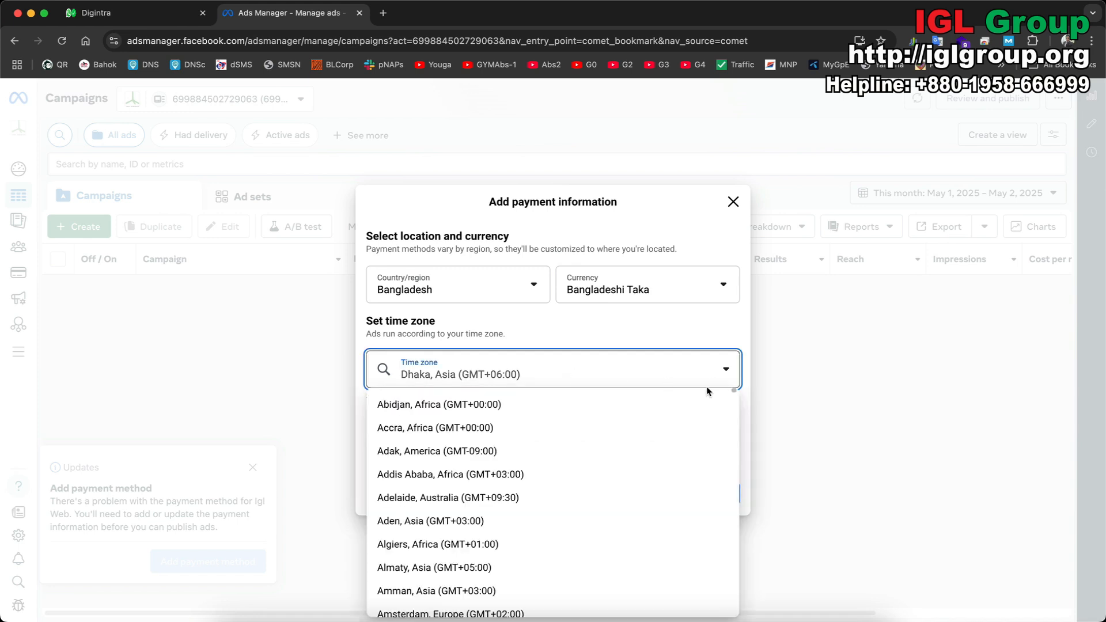
pyautogui.click(727, 373)
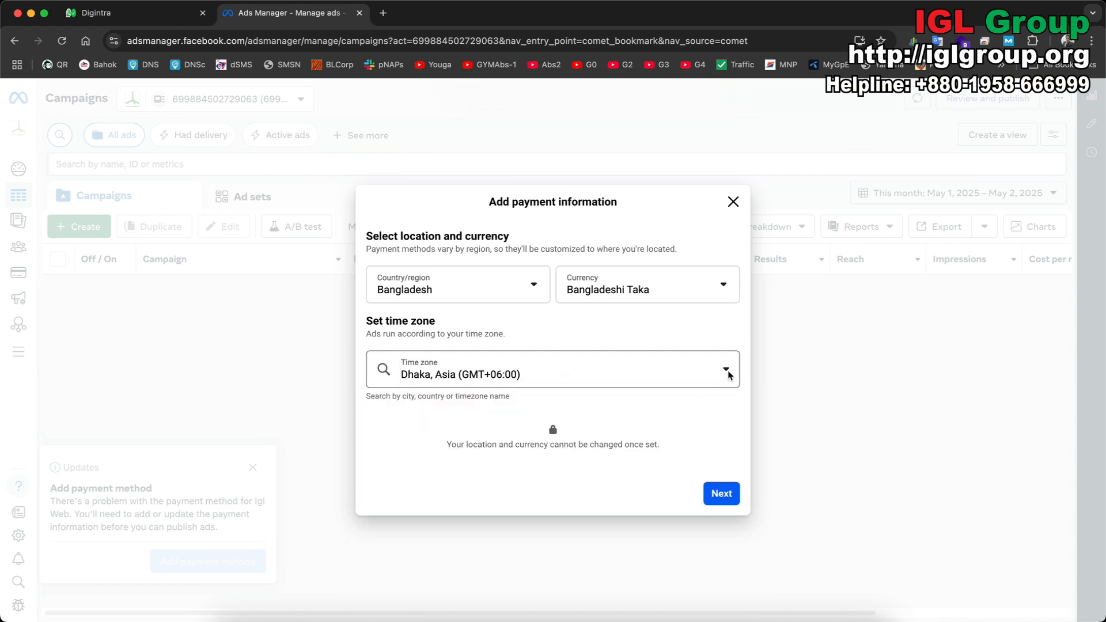
pyautogui.click(413, 380)
pyautogui.click(609, 317)
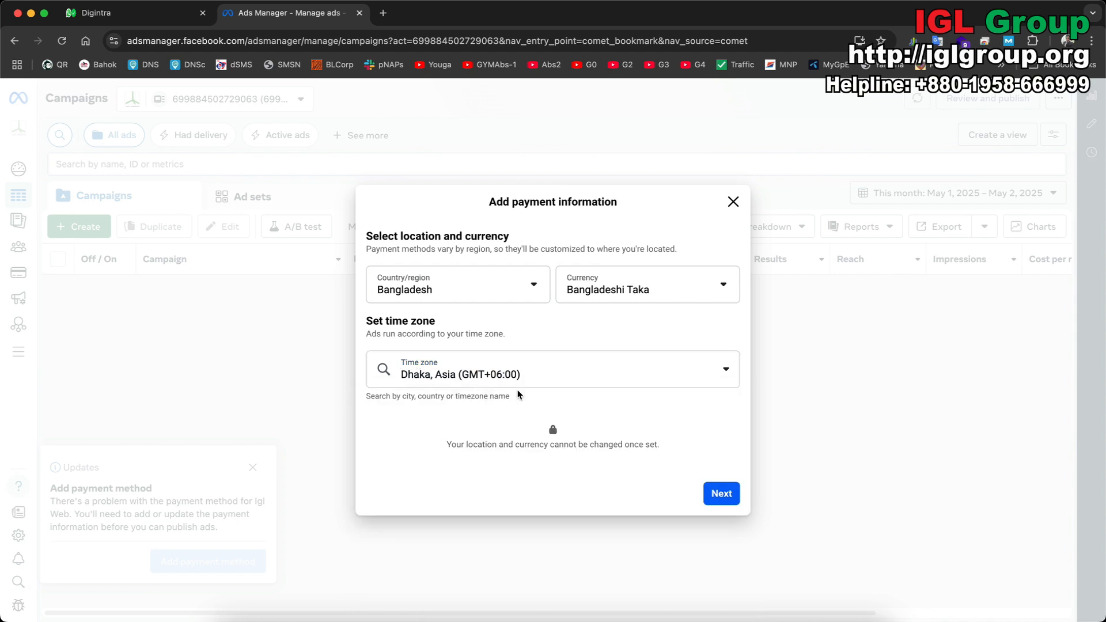
pyautogui.click(724, 494)
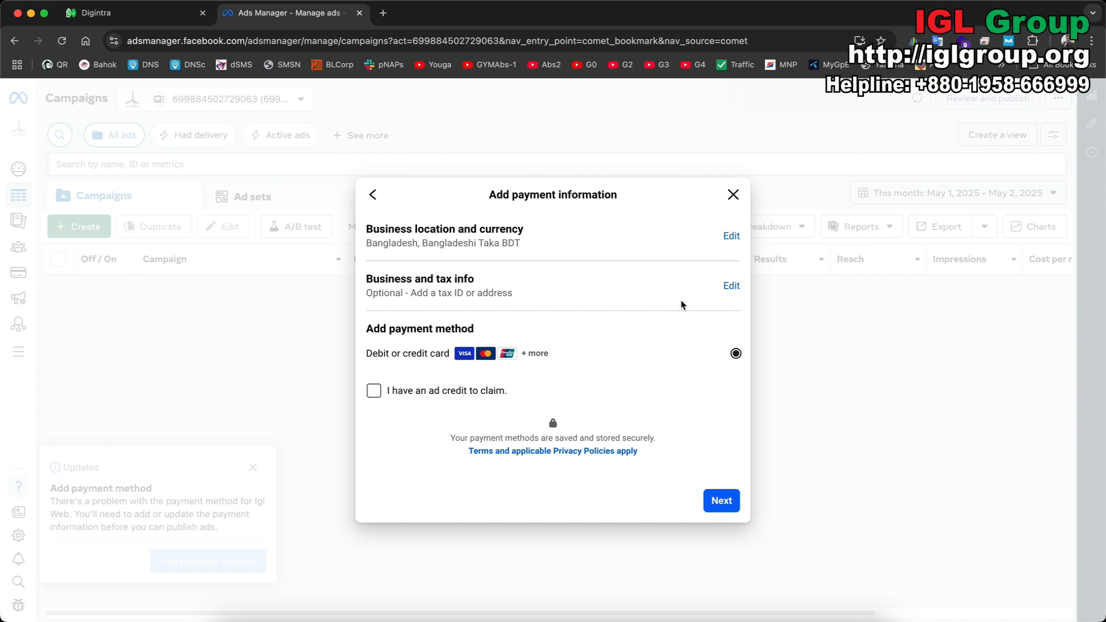
pyautogui.click(731, 286)
pyautogui.click(546, 354)
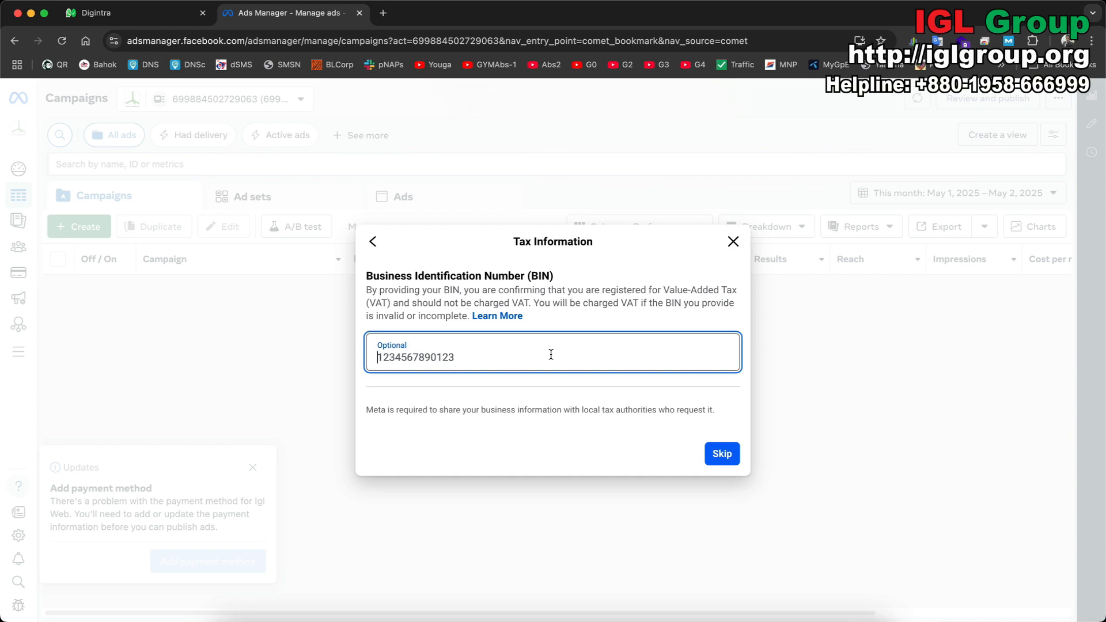
pyautogui.click(720, 455)
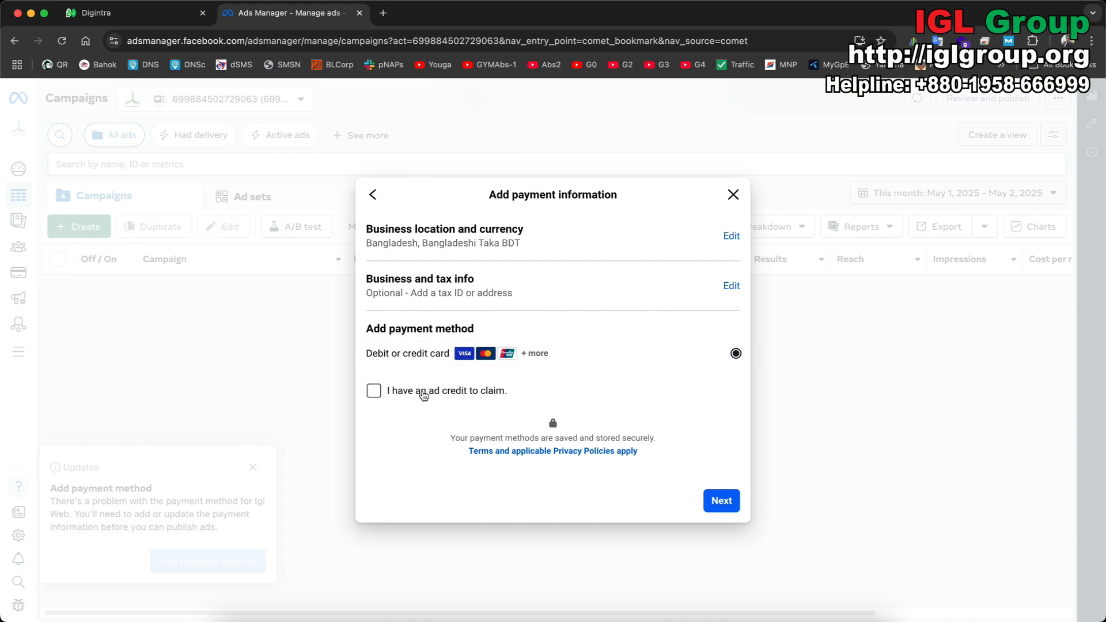
# Tick 'I have an ad credit to claim' and continue to the debit or credit card form.
pyautogui.click(374, 392)
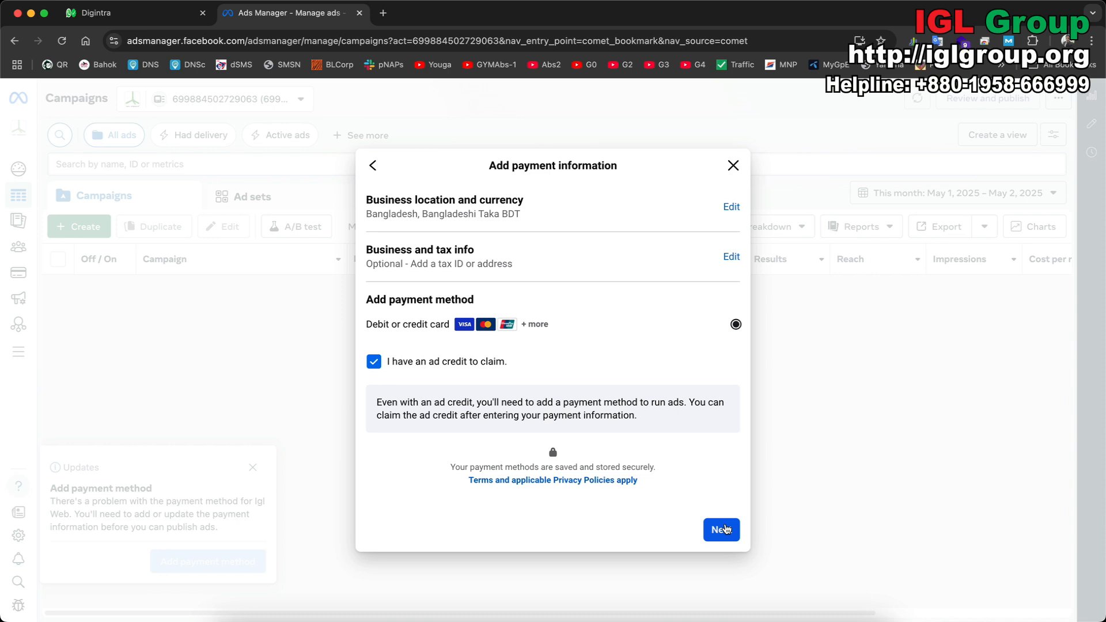
pyautogui.click(725, 529)
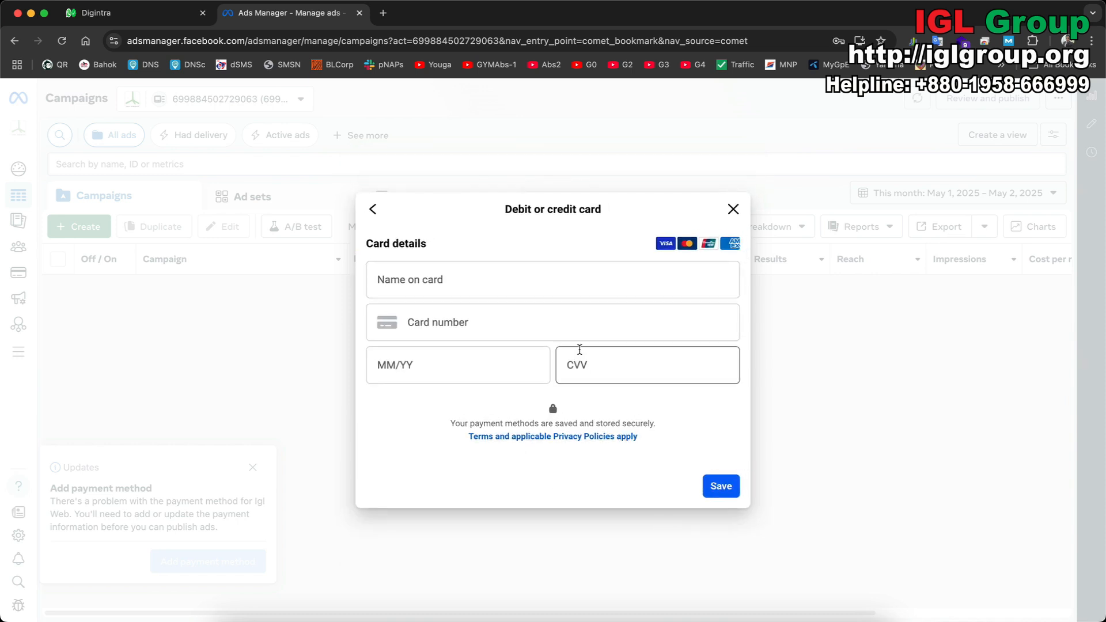
# Fill in the saved name on card, a card number, expiry date and CVV, with the CVV revealed.
pyautogui.click(569, 278)
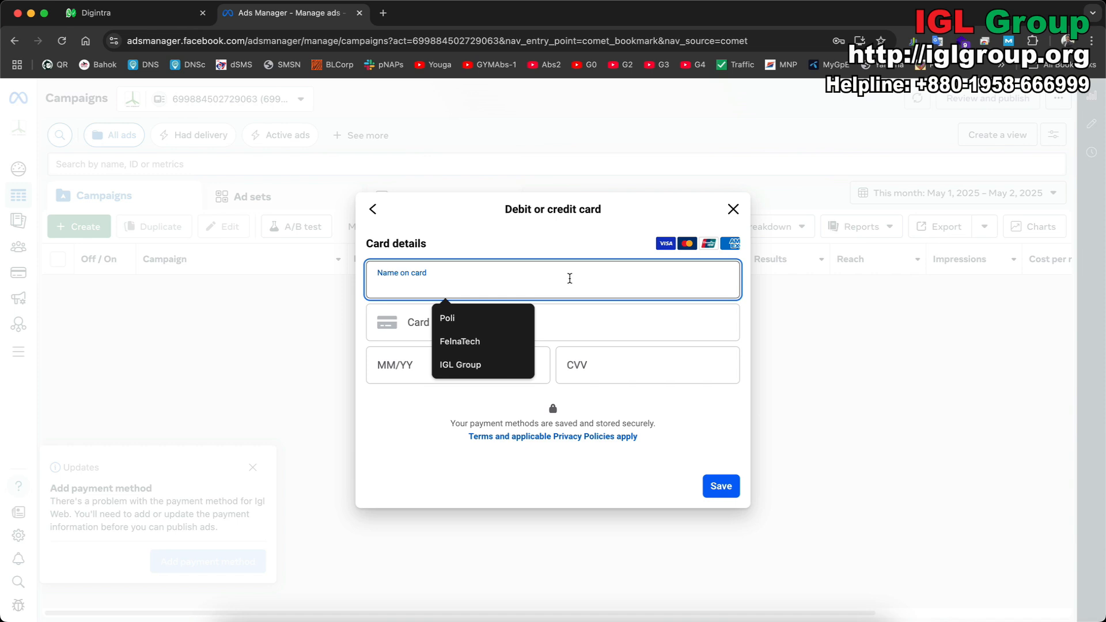
pyautogui.click(504, 344)
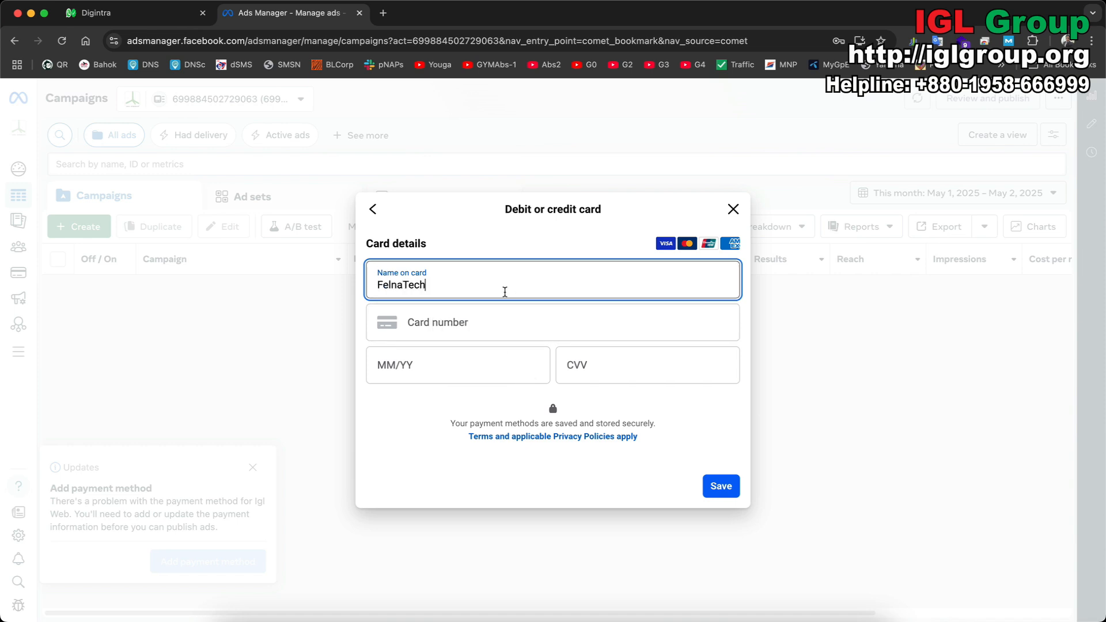
pyautogui.click(504, 327)
pyautogui.write('1234 5678 9098 7654')
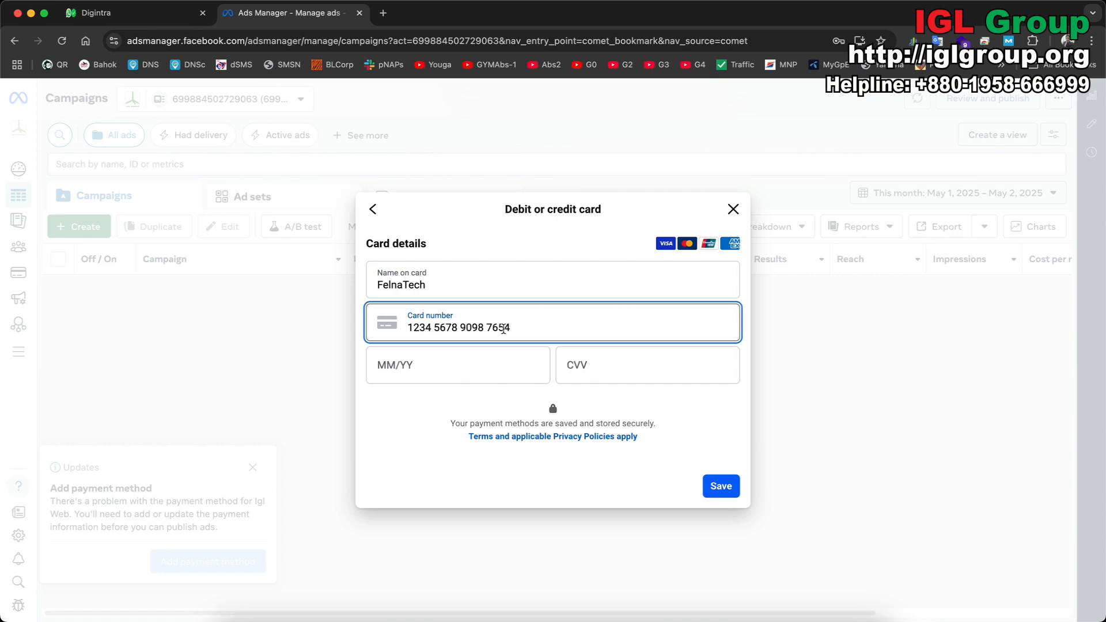
pyautogui.click(447, 366)
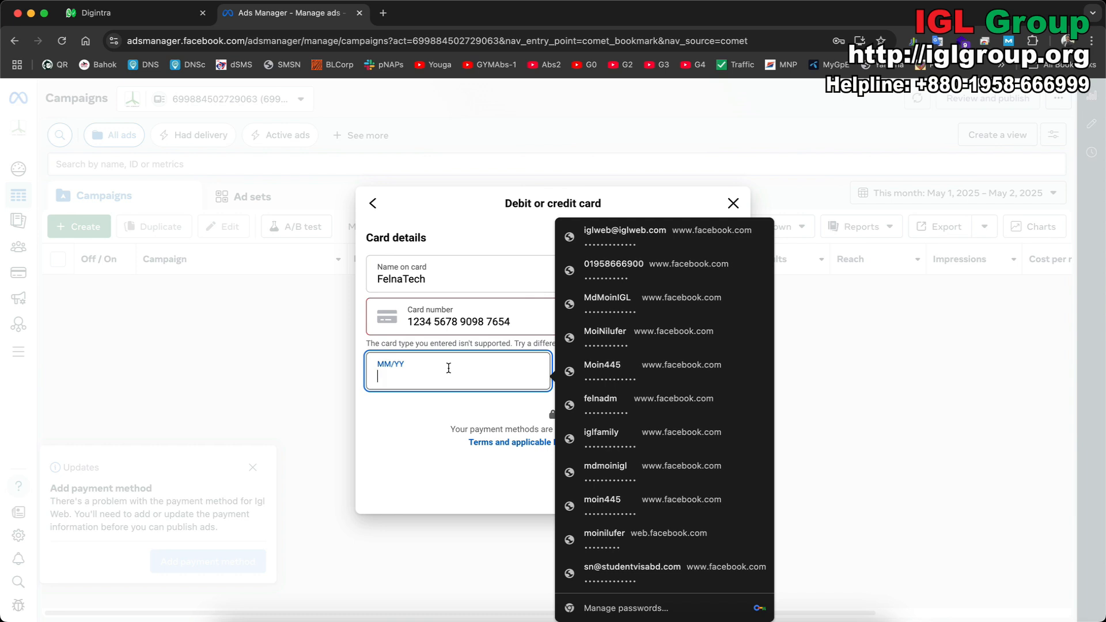
pyautogui.write('09/26')
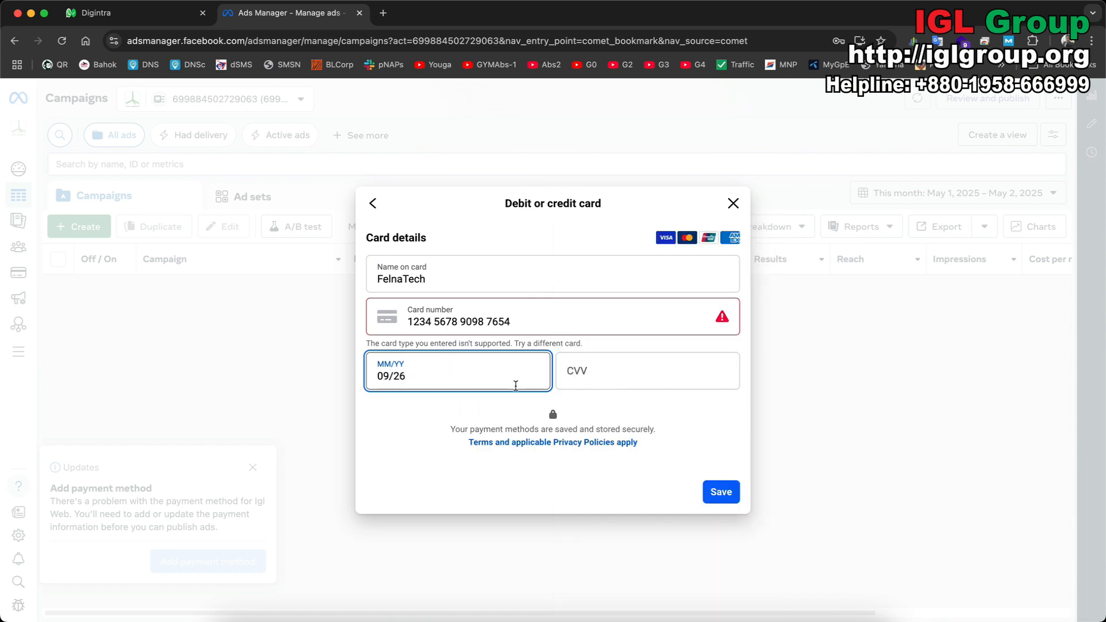
pyautogui.click(600, 371)
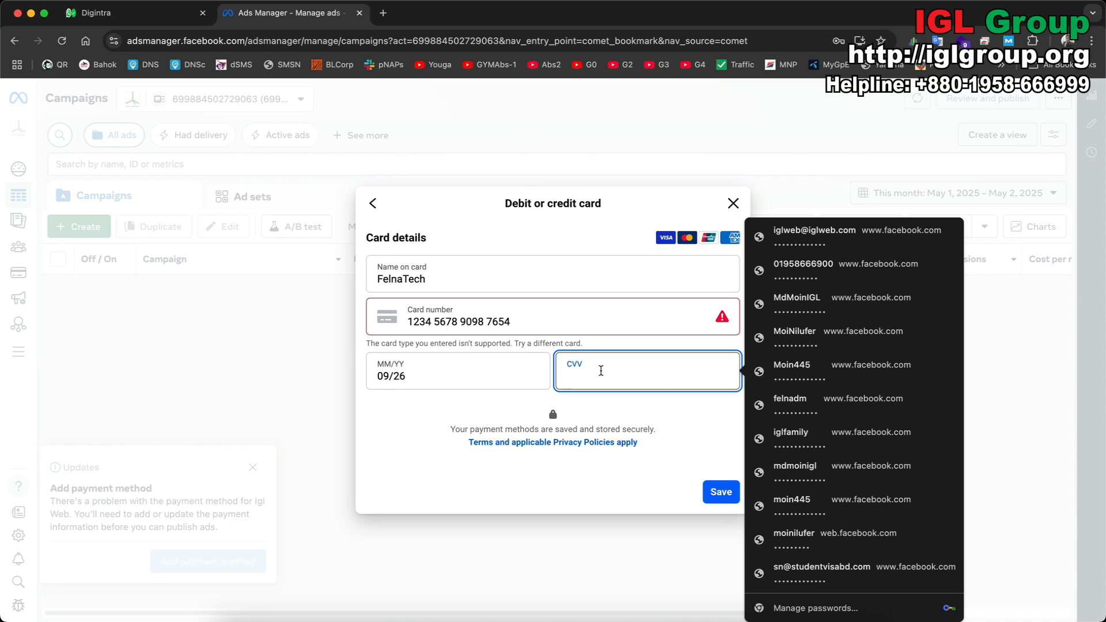
pyautogui.write('123')
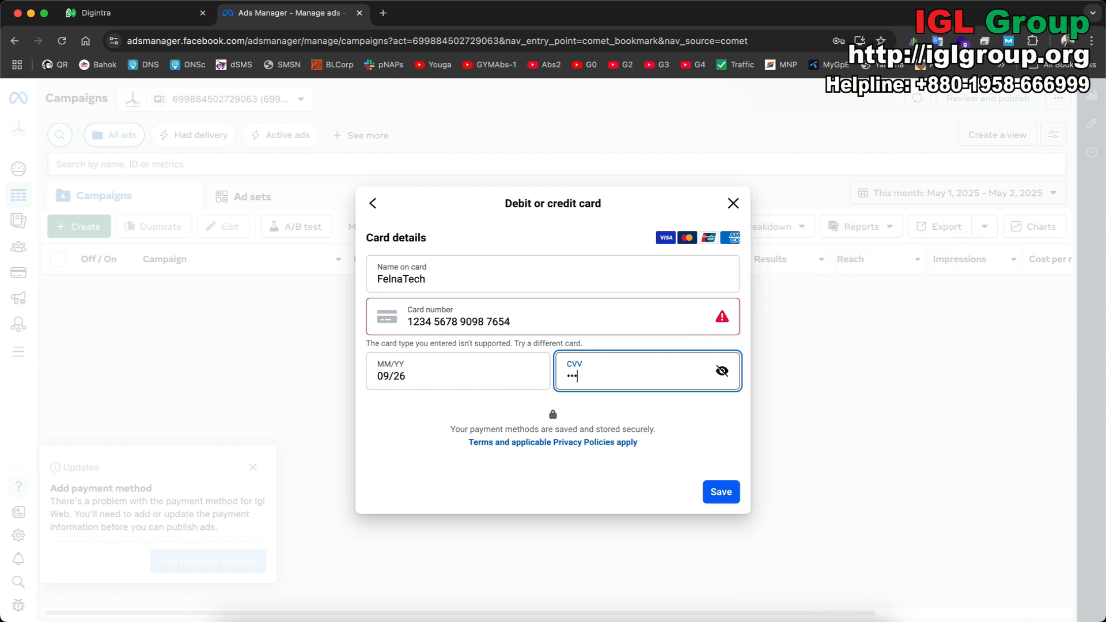
pyautogui.click(723, 373)
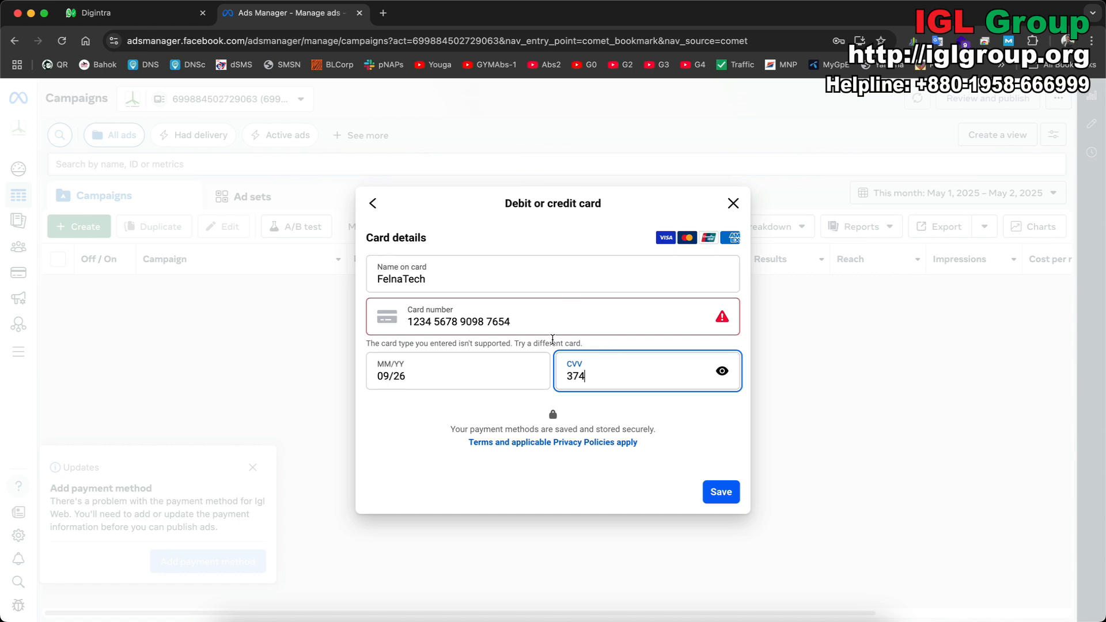
# Try saving the card twice, then select the whole card number to replace it.
pyautogui.click(720, 493)
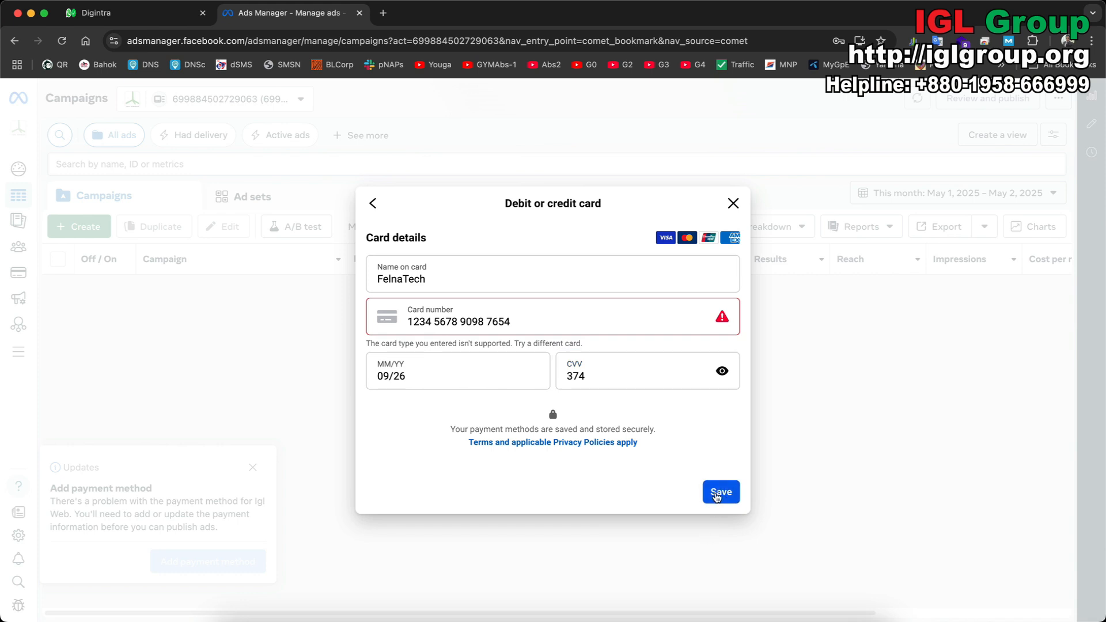
pyautogui.click(719, 494)
pyautogui.click(565, 319)
pyautogui.press('super+a')
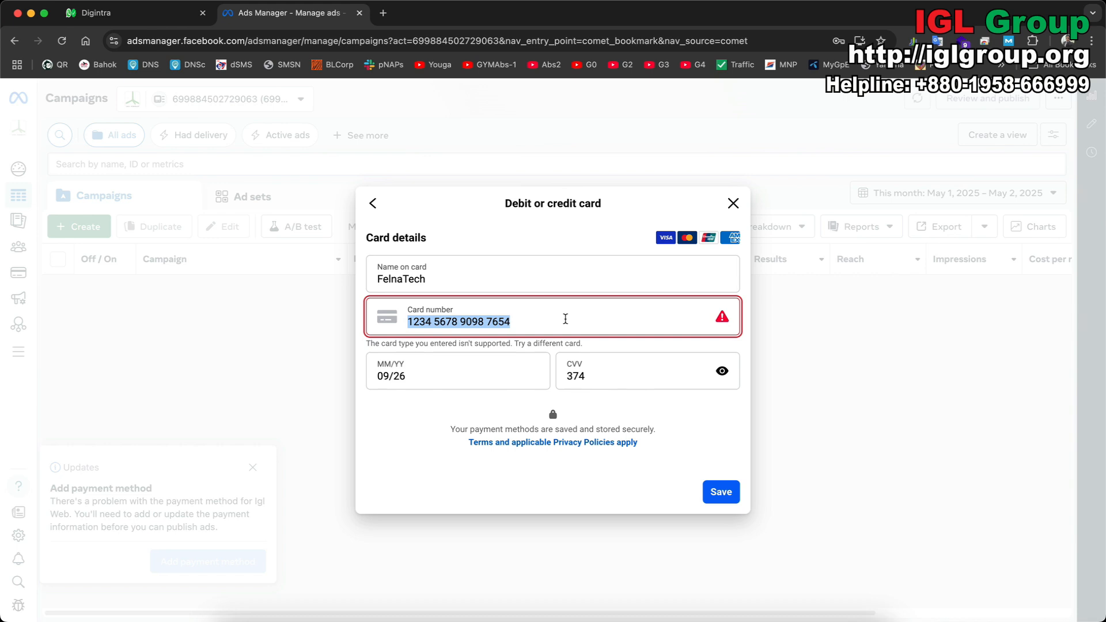
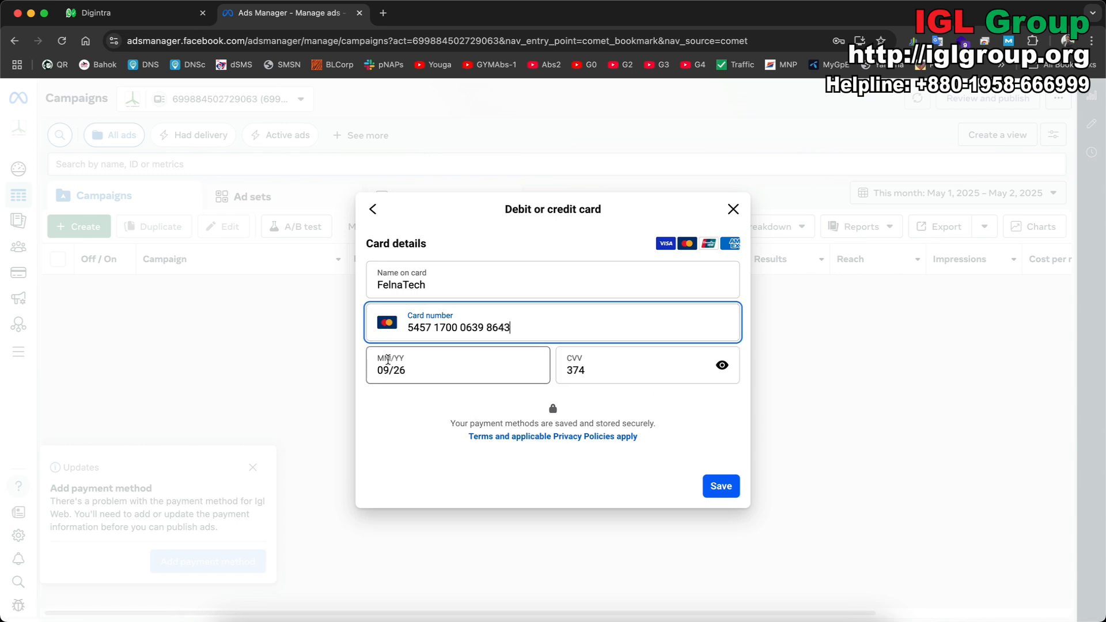
# Replace the card number with a different Mastercard number and try saving the card again.
pyautogui.click(510, 391)
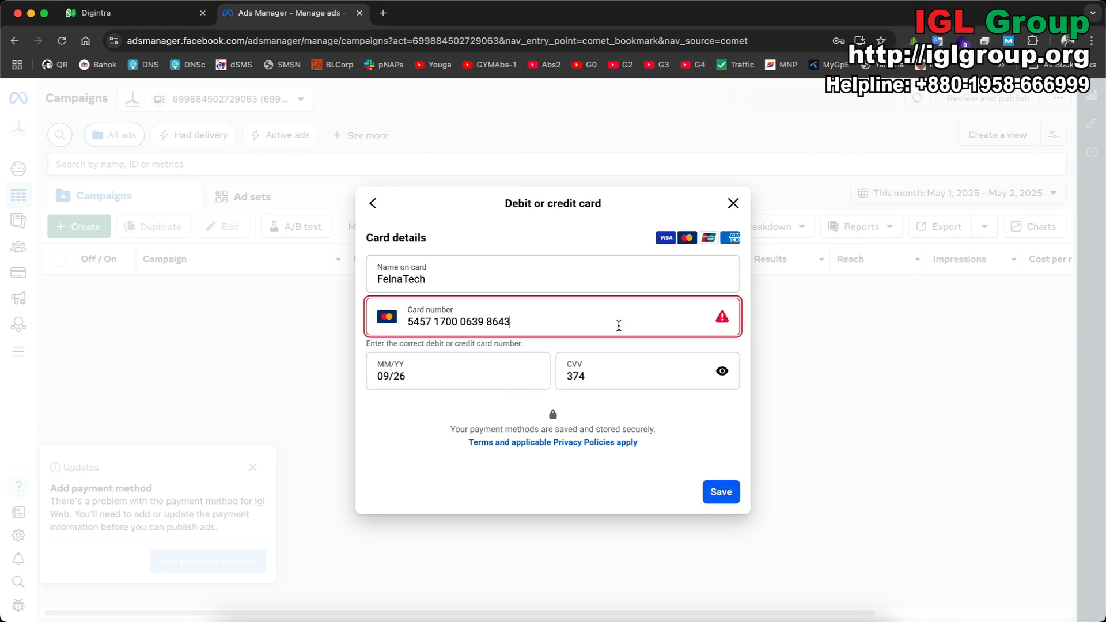
pyautogui.click(593, 313)
pyautogui.click(724, 495)
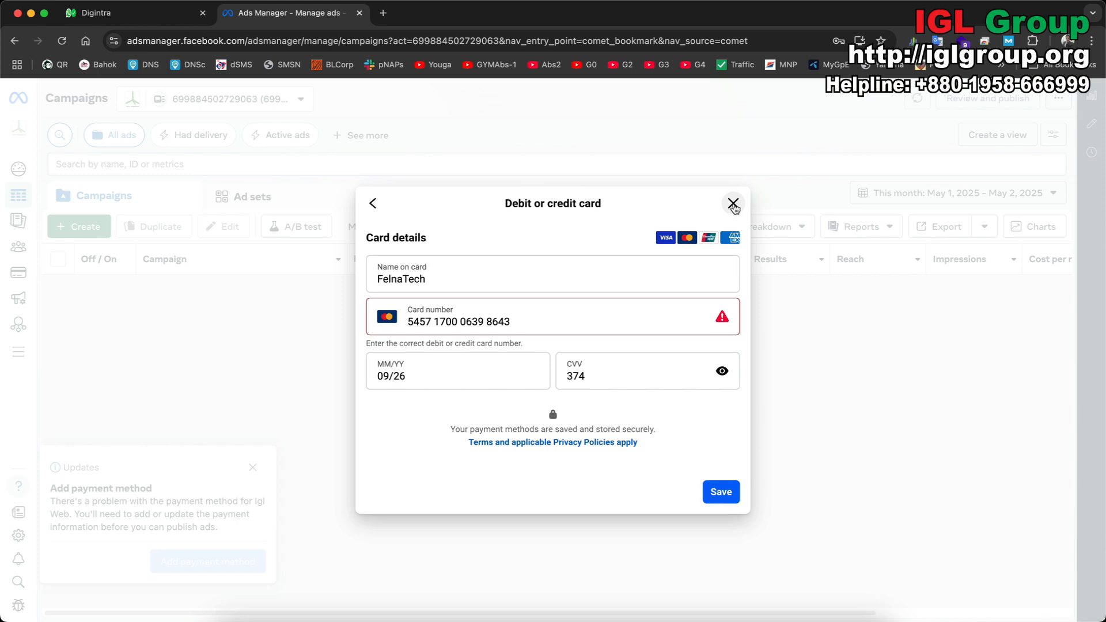
# Close the card details form, the browser's save-password prompt and the payment method notice.
pyautogui.click(734, 204)
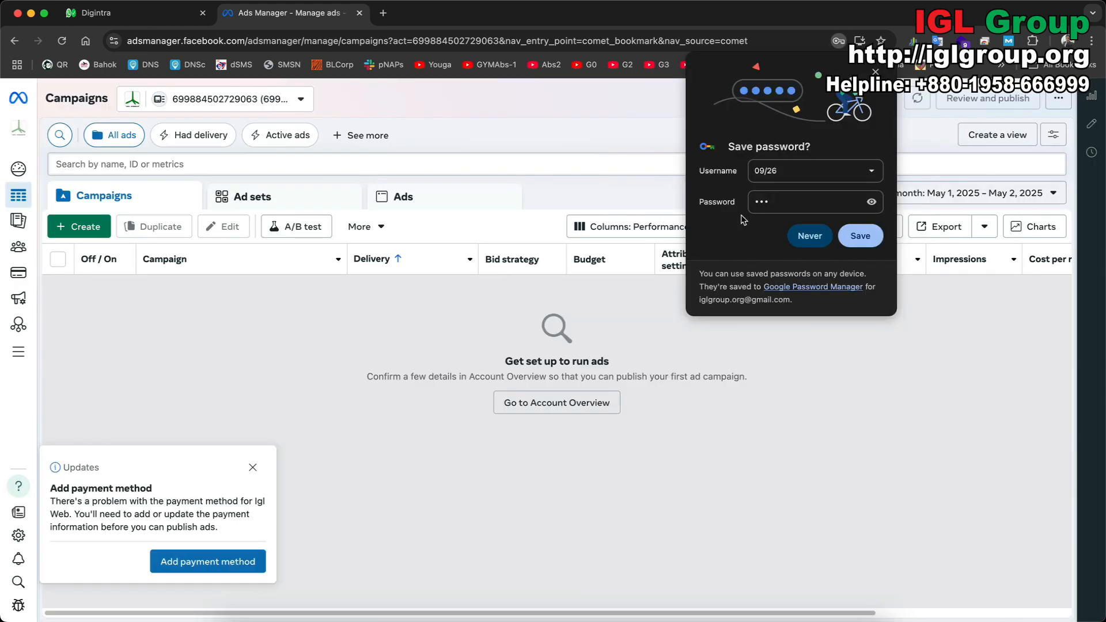
pyautogui.click(868, 428)
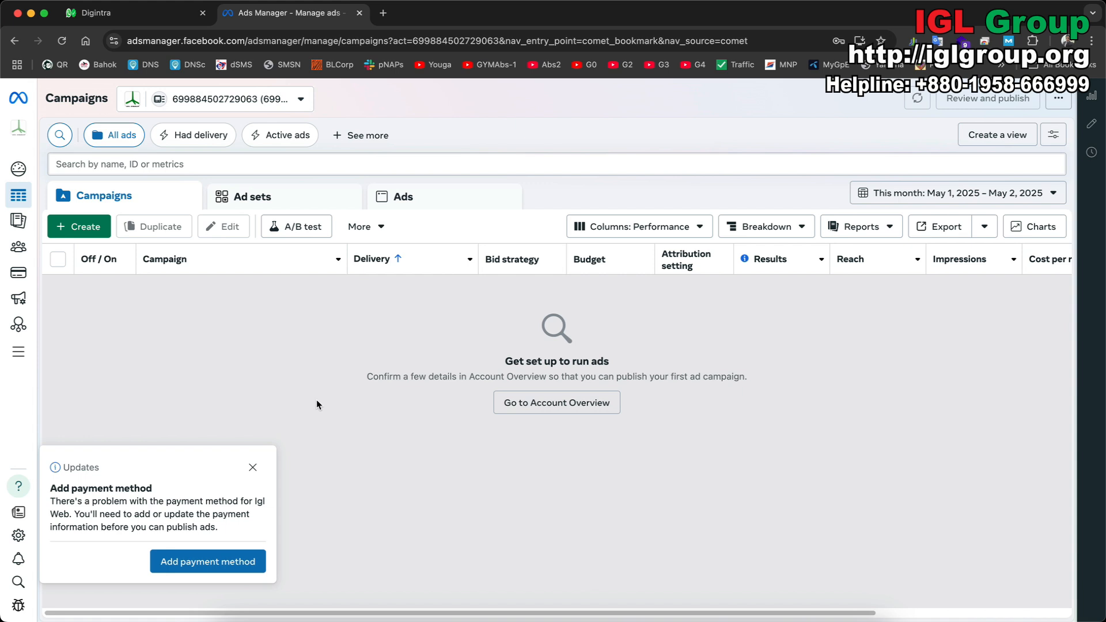
pyautogui.click(253, 468)
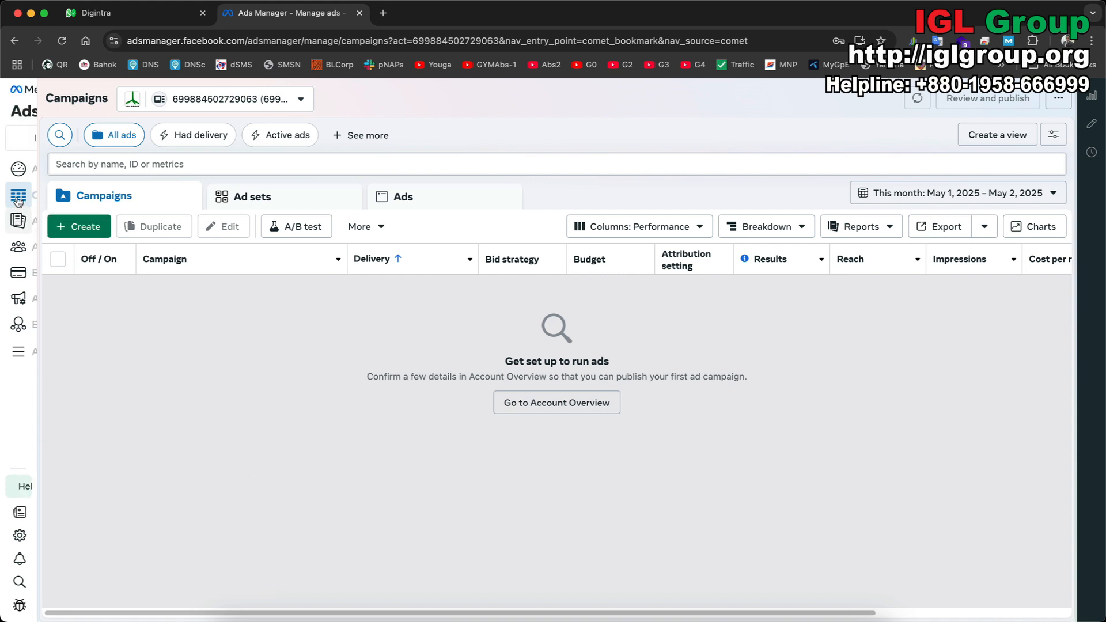
# Skip the payment method step from Account Overview's setup list.
pyautogui.moveTo(18, 220)
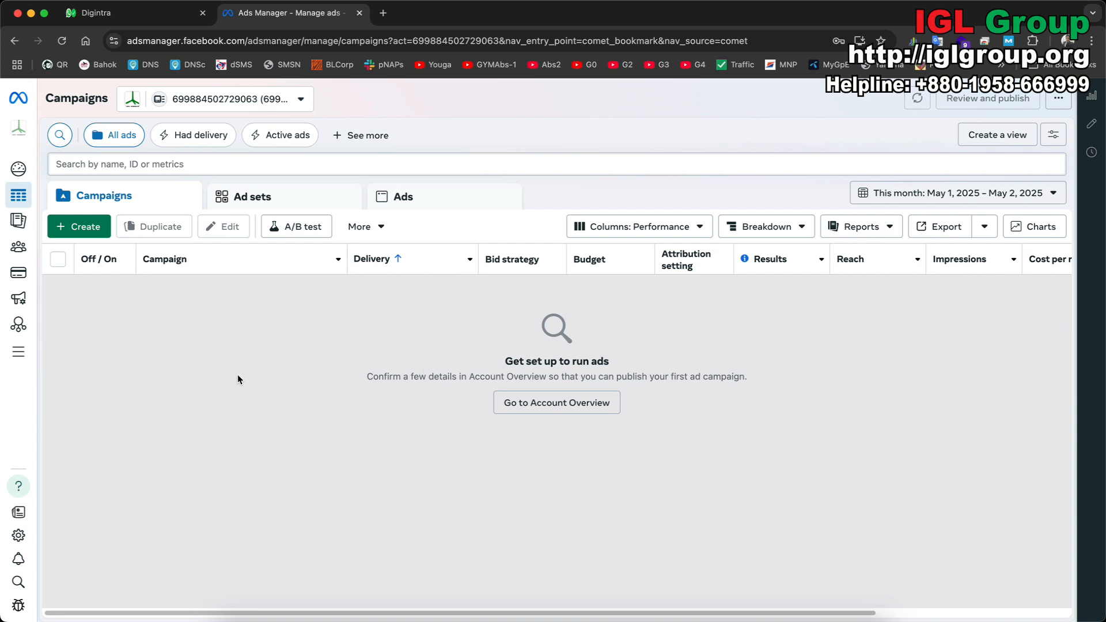
pyautogui.click(86, 169)
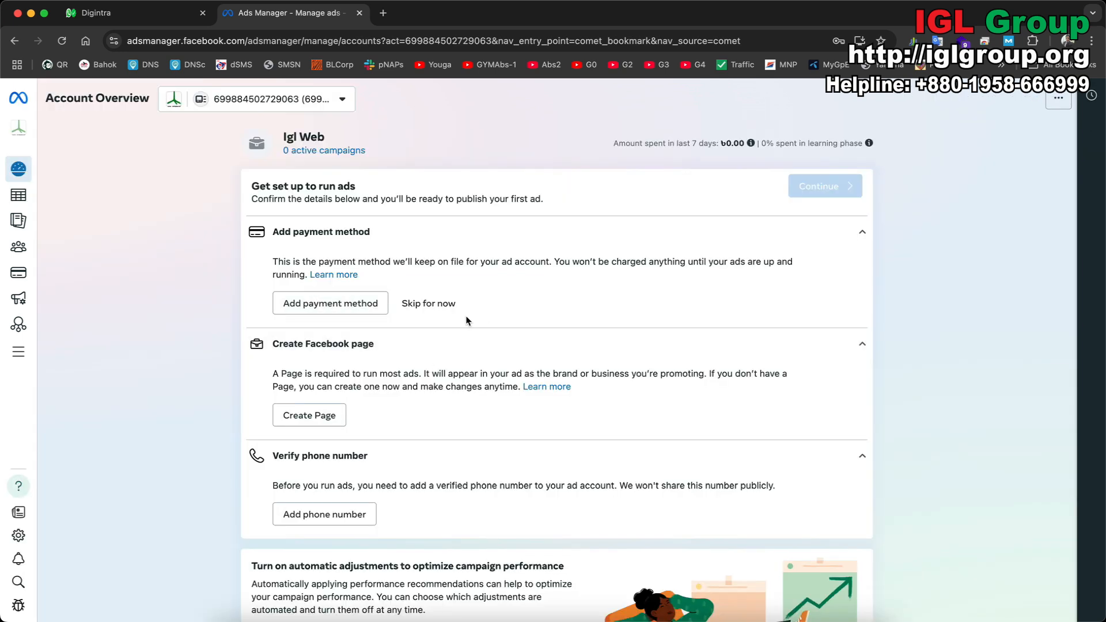
pyautogui.click(428, 304)
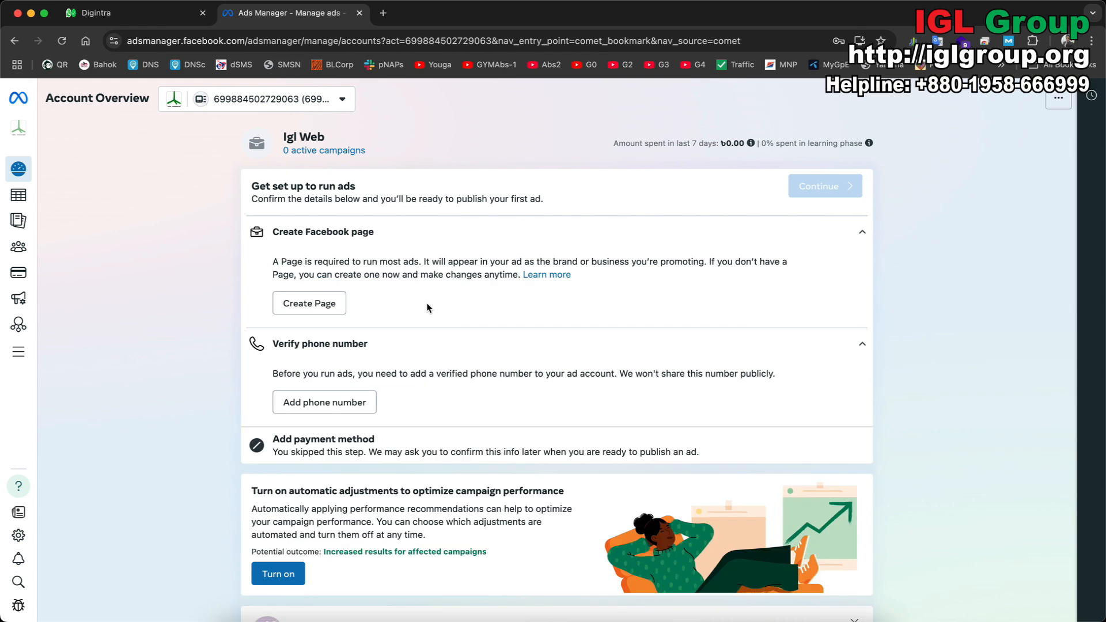
pyautogui.scroll(-1, 427, 307)
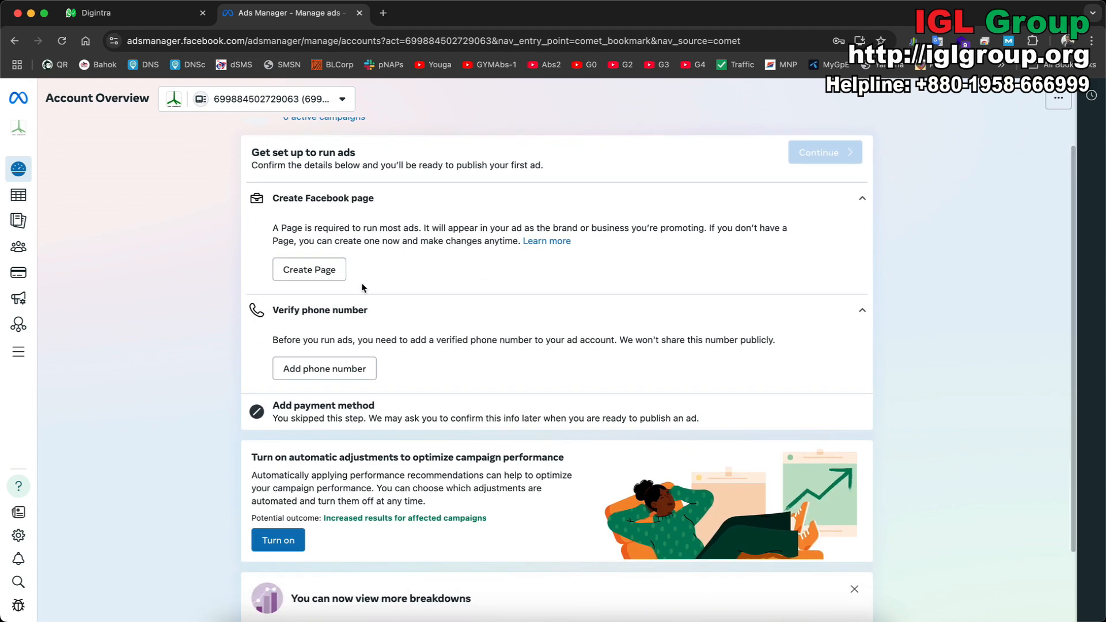
pyautogui.click(308, 272)
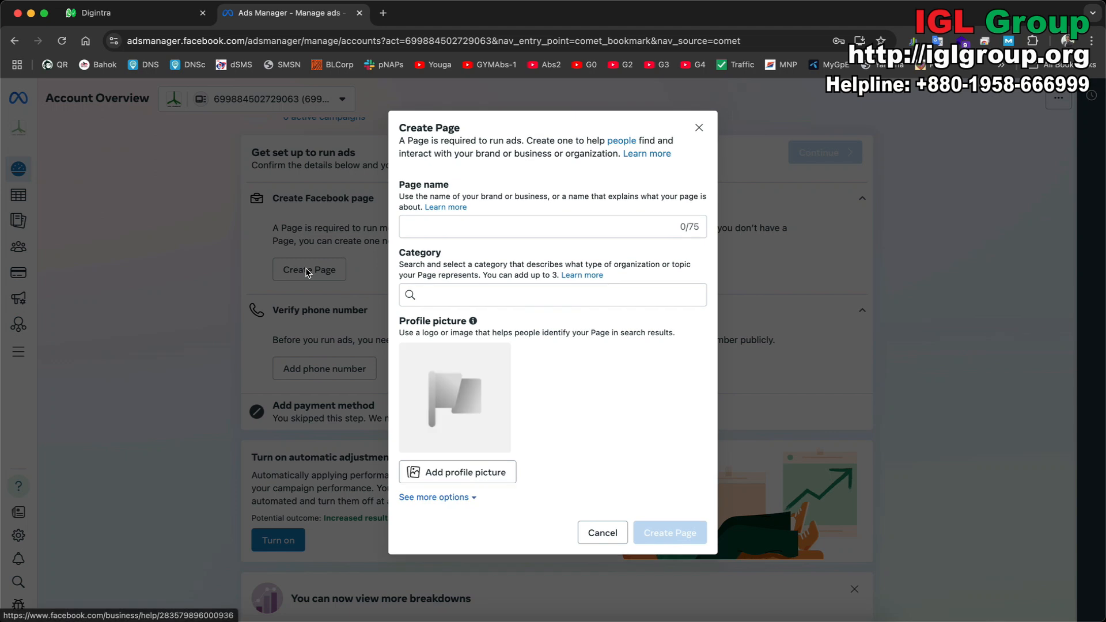
pyautogui.click(494, 226)
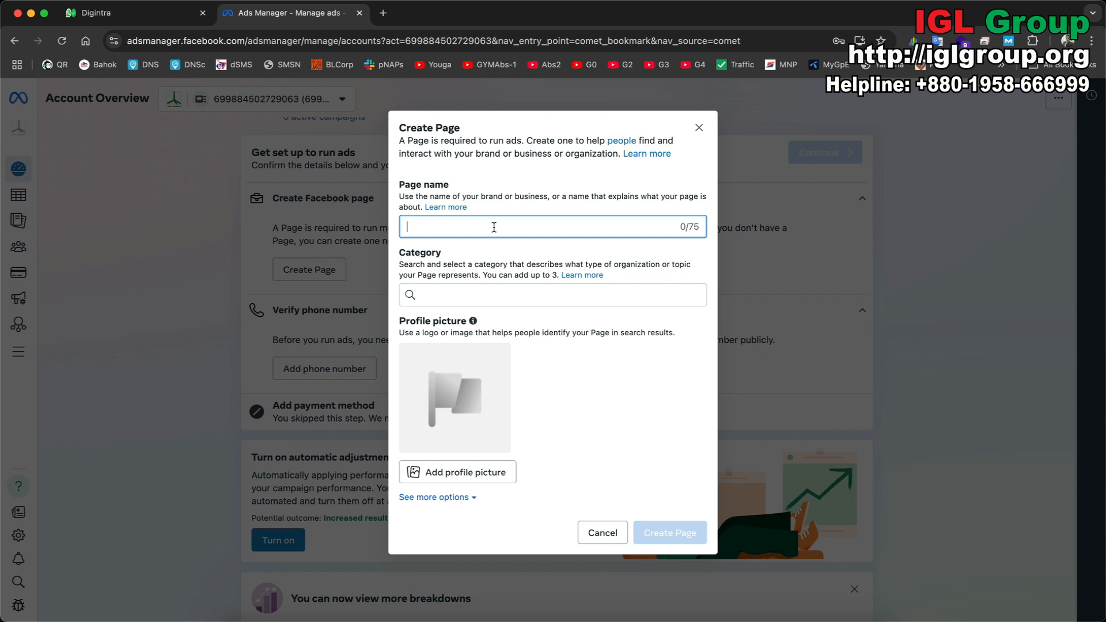
pyautogui.doubleClick(695, 227)
pyautogui.click(624, 223)
pyautogui.write('Fff')
pyautogui.click(593, 299)
pyautogui.doubleClick(505, 221)
pyautogui.write('Felna Online')
pyautogui.click(506, 297)
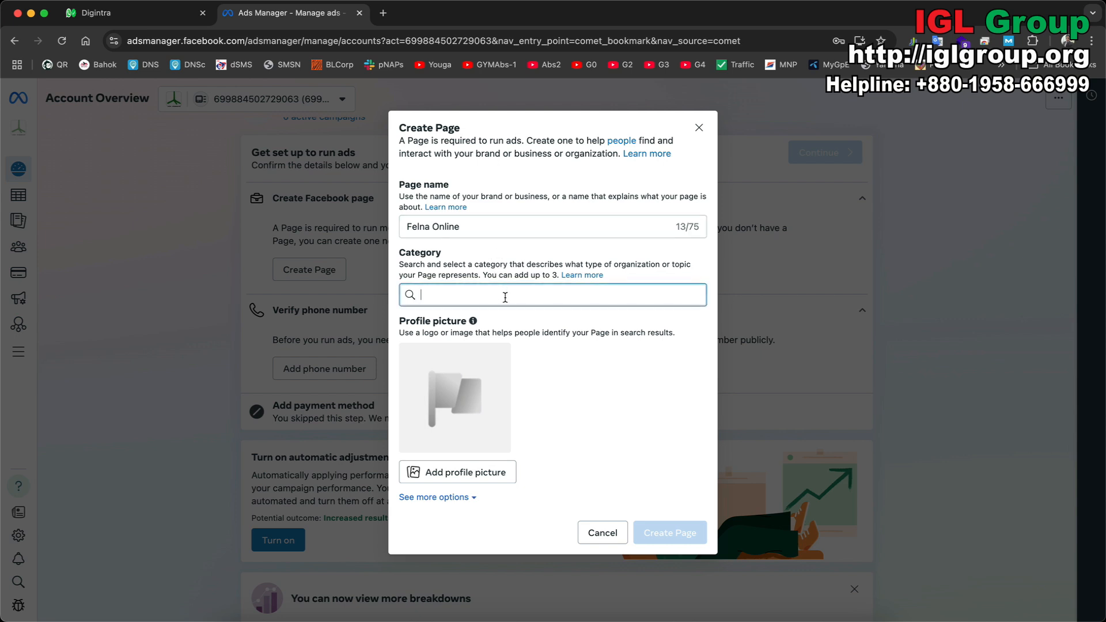
pyautogui.write('inter')
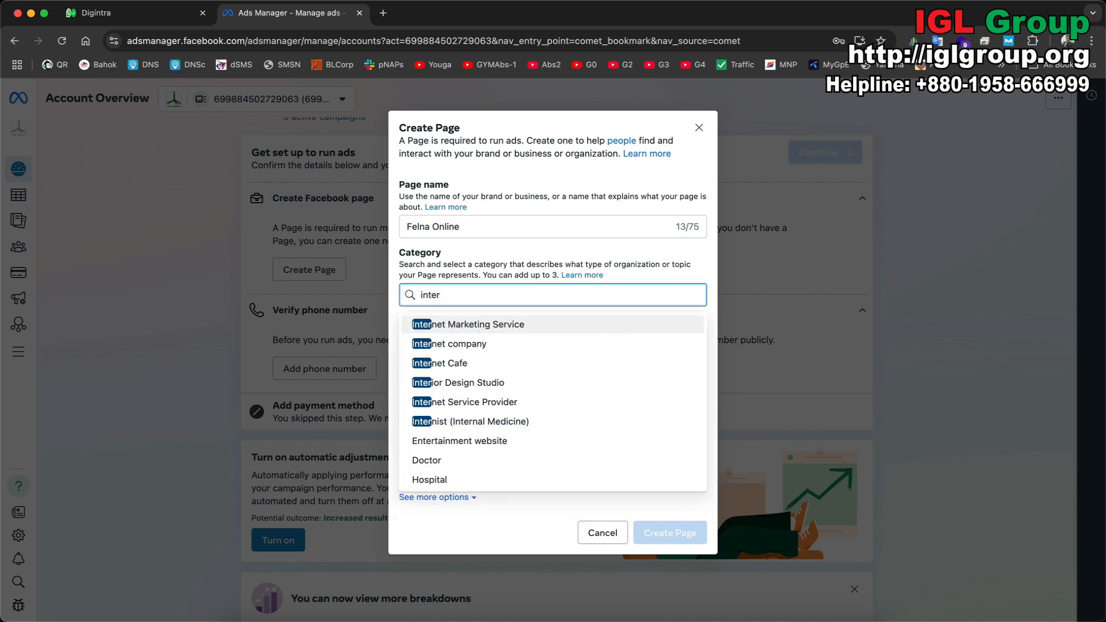
pyautogui.click(571, 400)
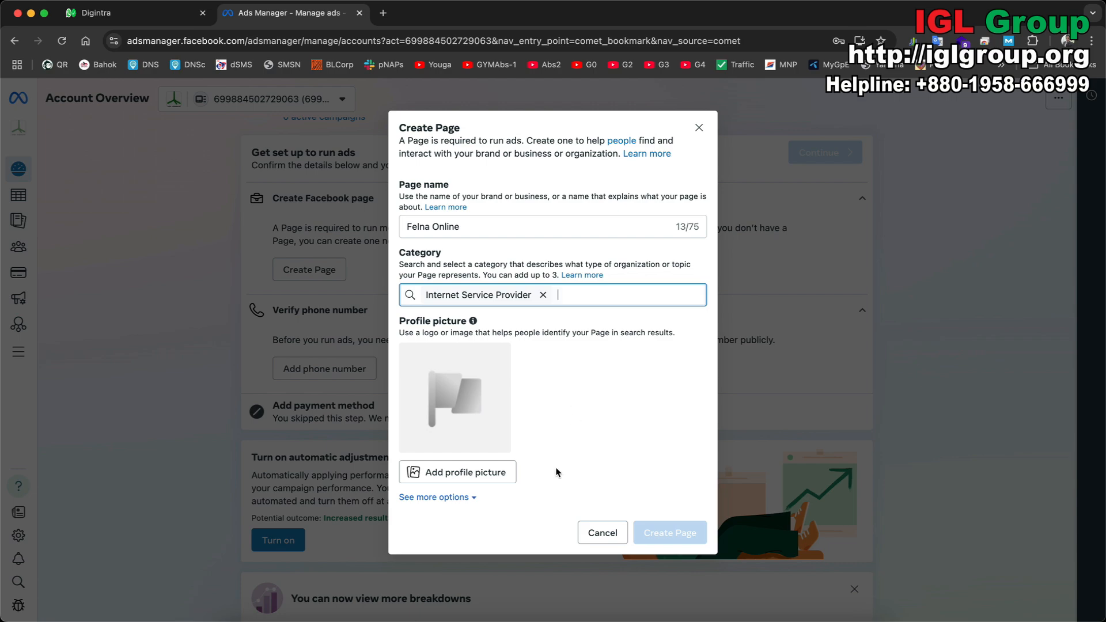
pyautogui.click(453, 479)
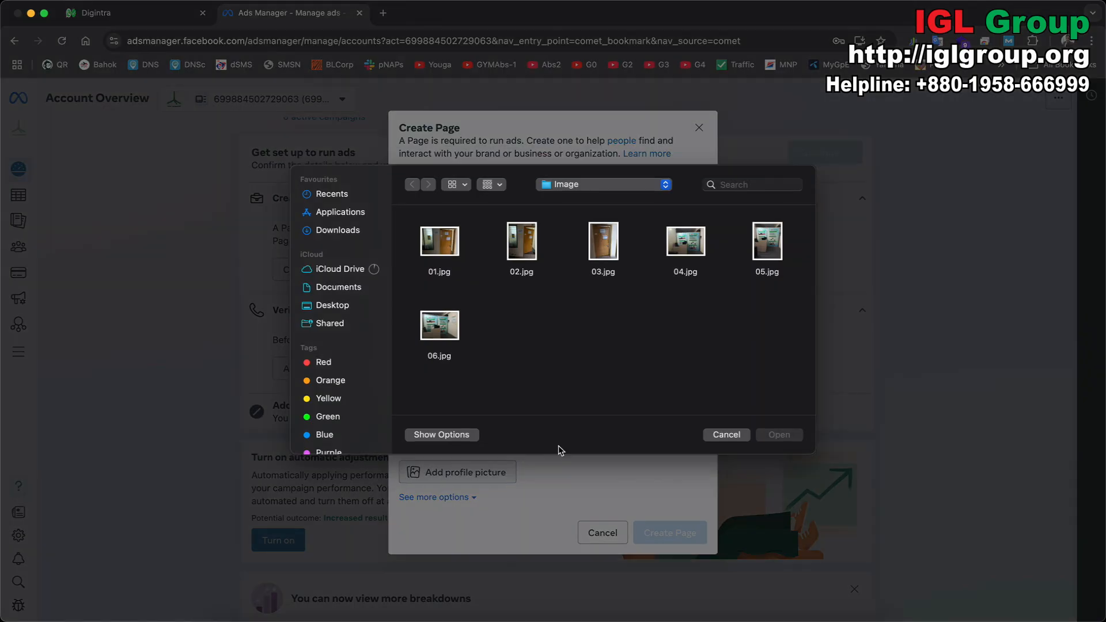
pyautogui.click(720, 436)
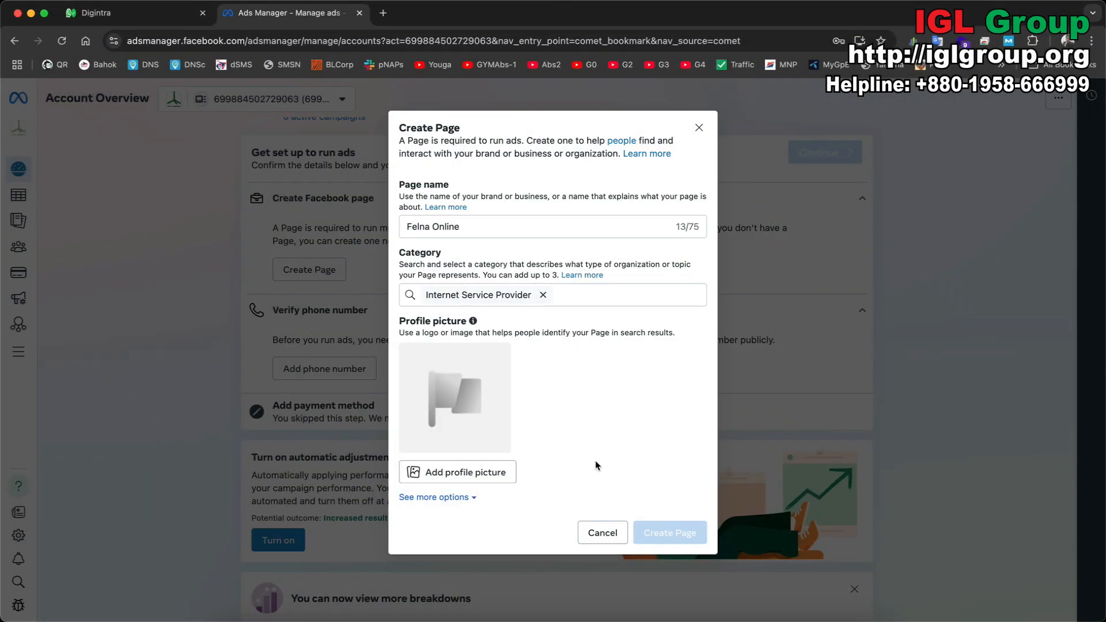
pyautogui.click(461, 497)
pyautogui.scroll(-1, 579, 453)
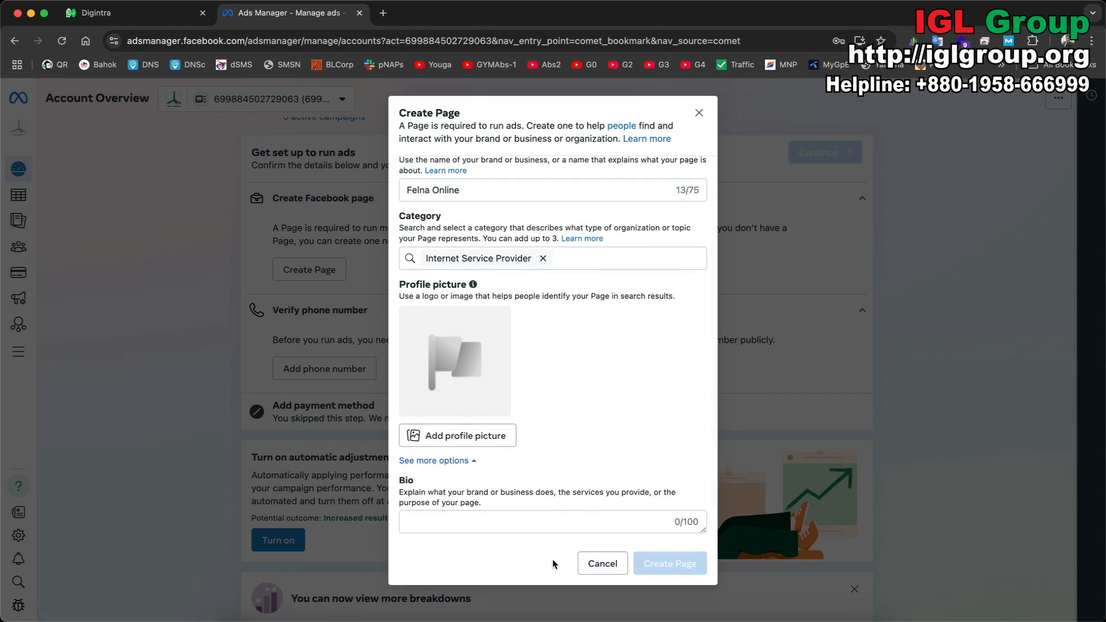
pyautogui.click(602, 564)
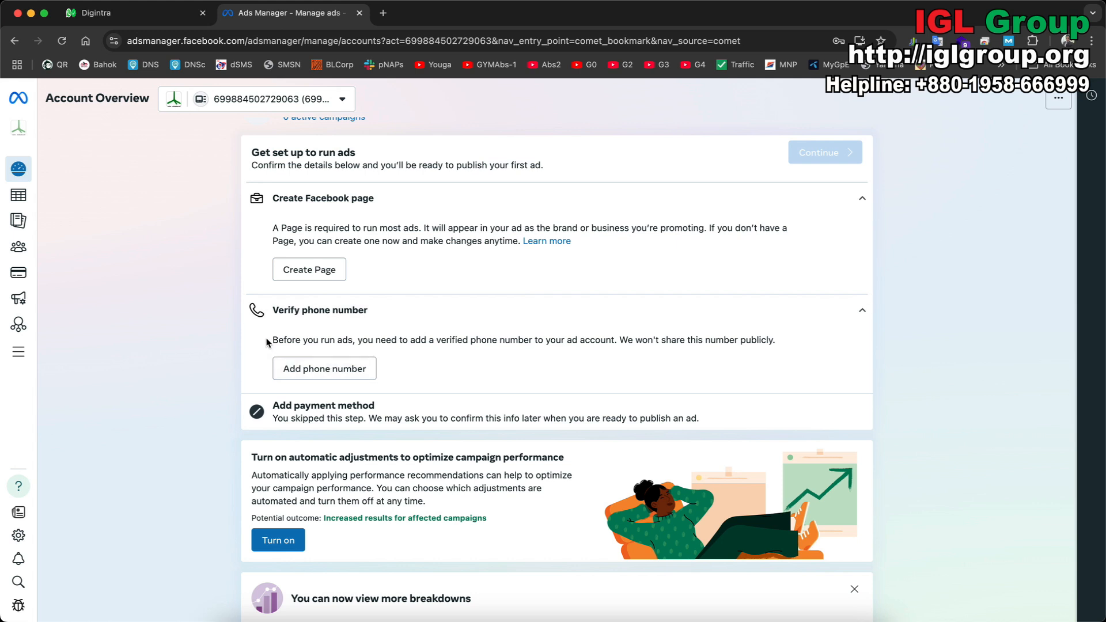
pyautogui.click(334, 367)
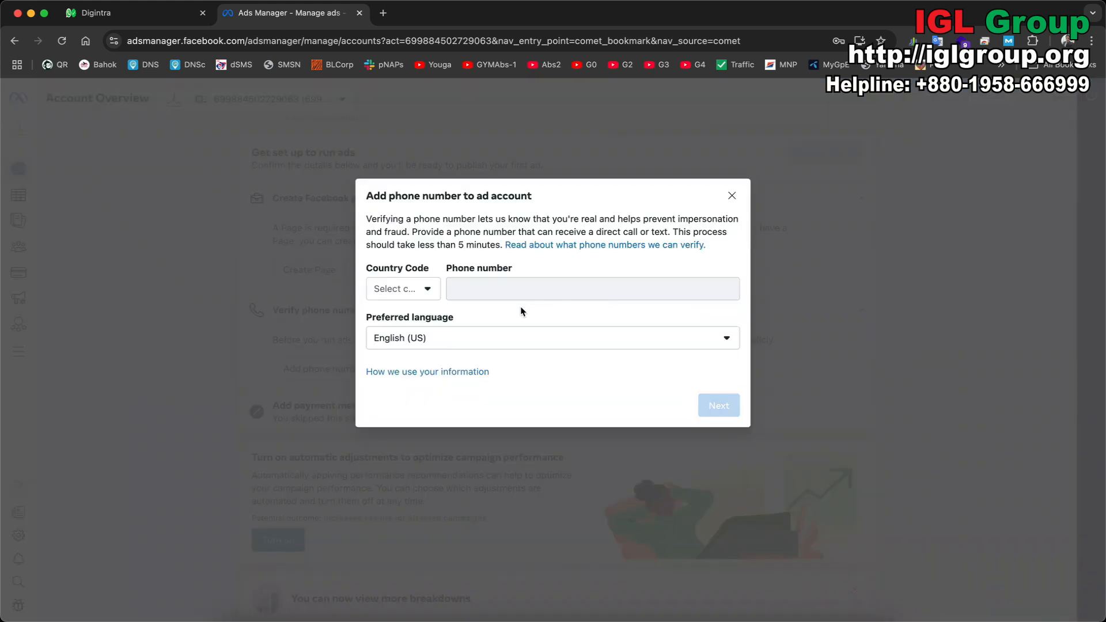
pyautogui.click(428, 291)
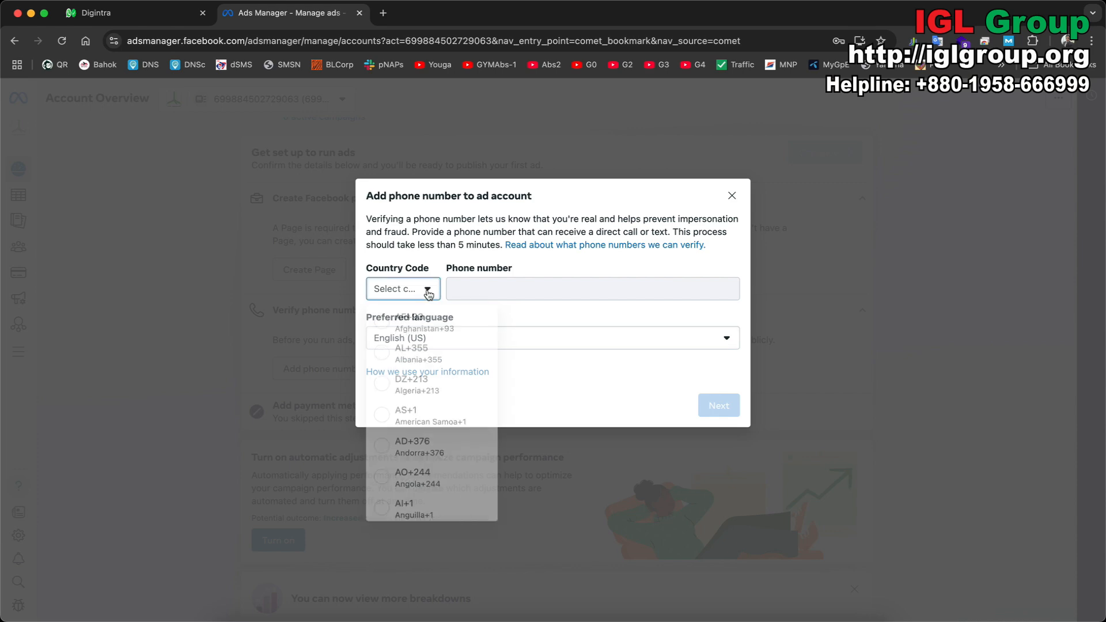
pyautogui.click(680, 247)
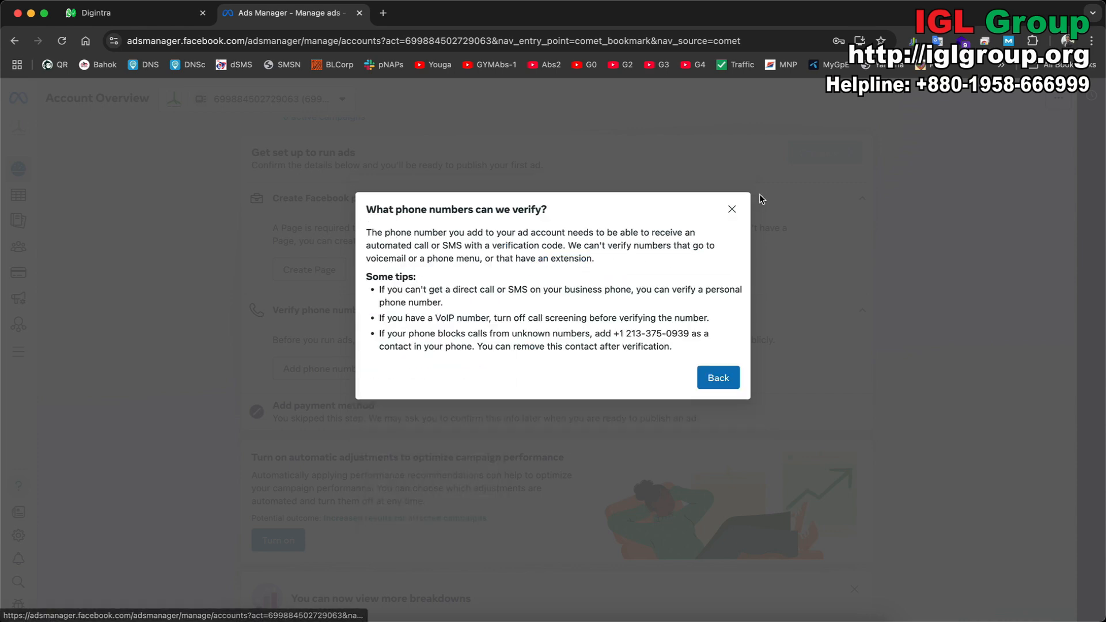
pyautogui.click(732, 209)
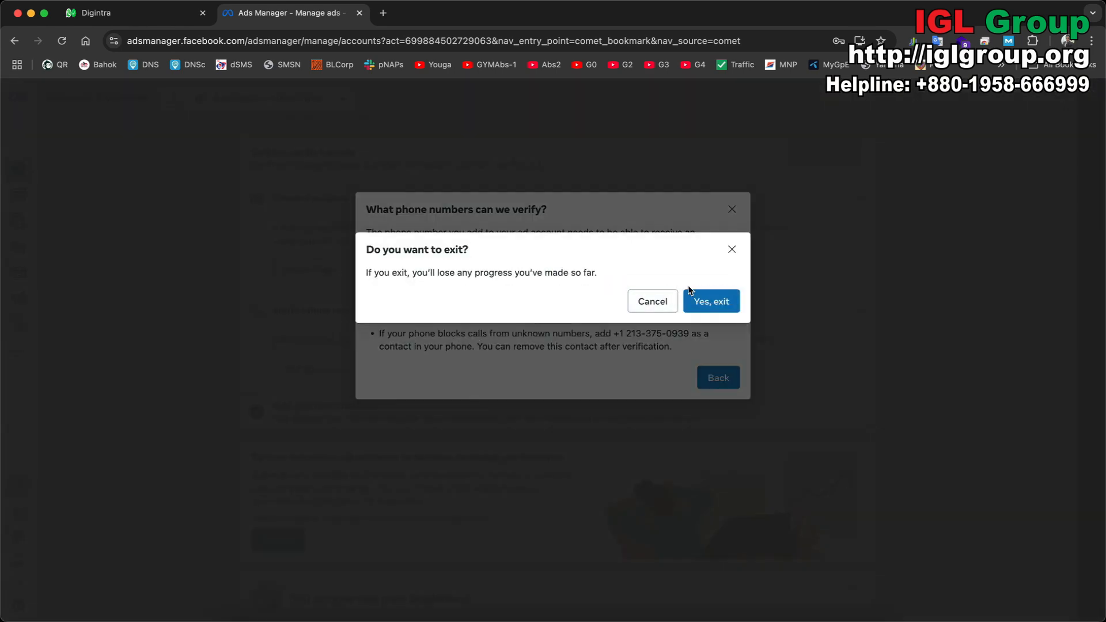
pyautogui.click(708, 300)
pyautogui.scroll(-3, 600, 311)
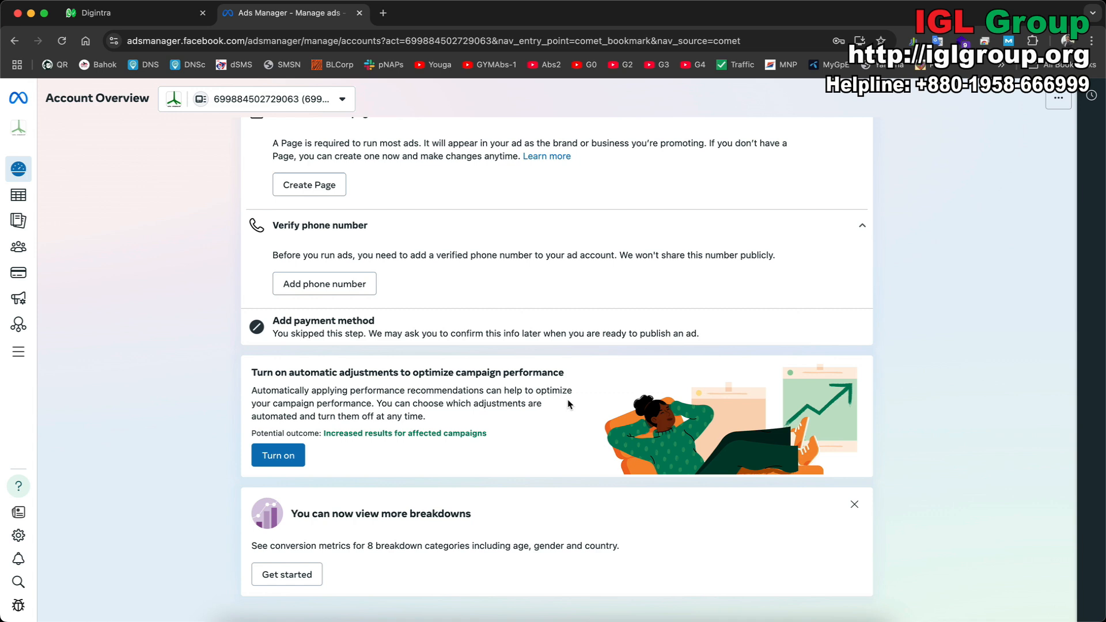
# Cancel the automatic adjustments settings without applying any, then try the new breakdowns feature in a new tab.
pyautogui.click(283, 455)
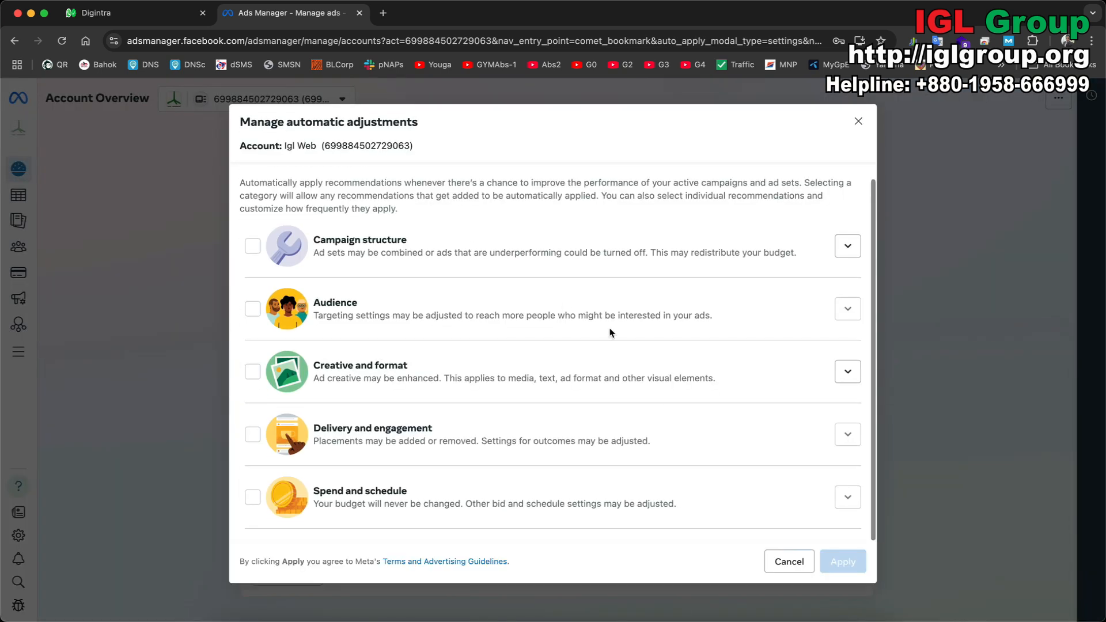
pyautogui.click(789, 562)
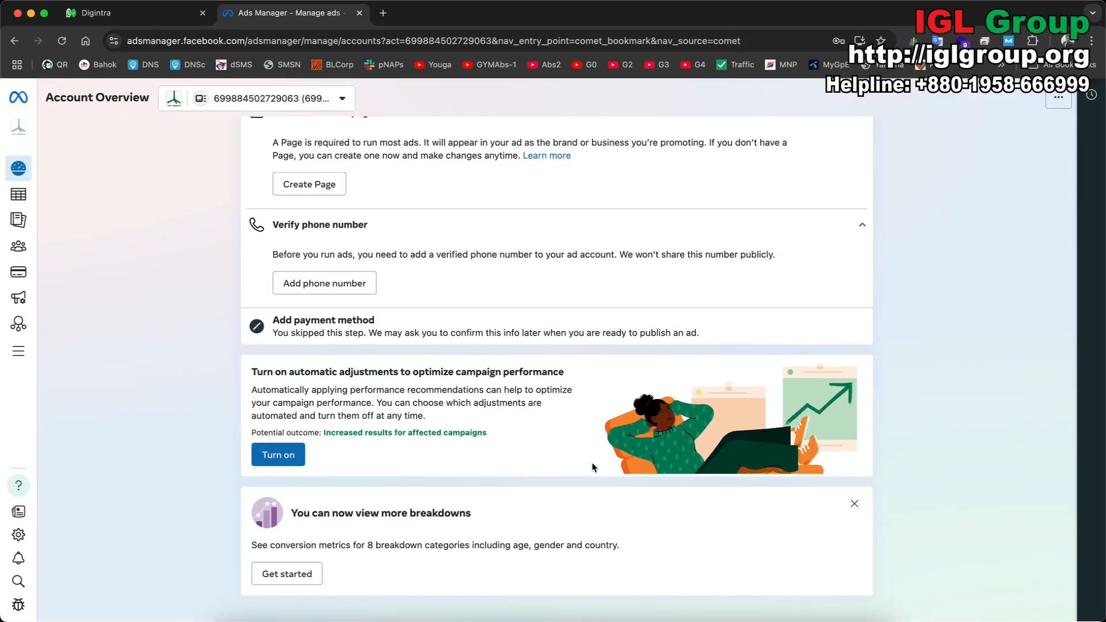
pyautogui.click(277, 576)
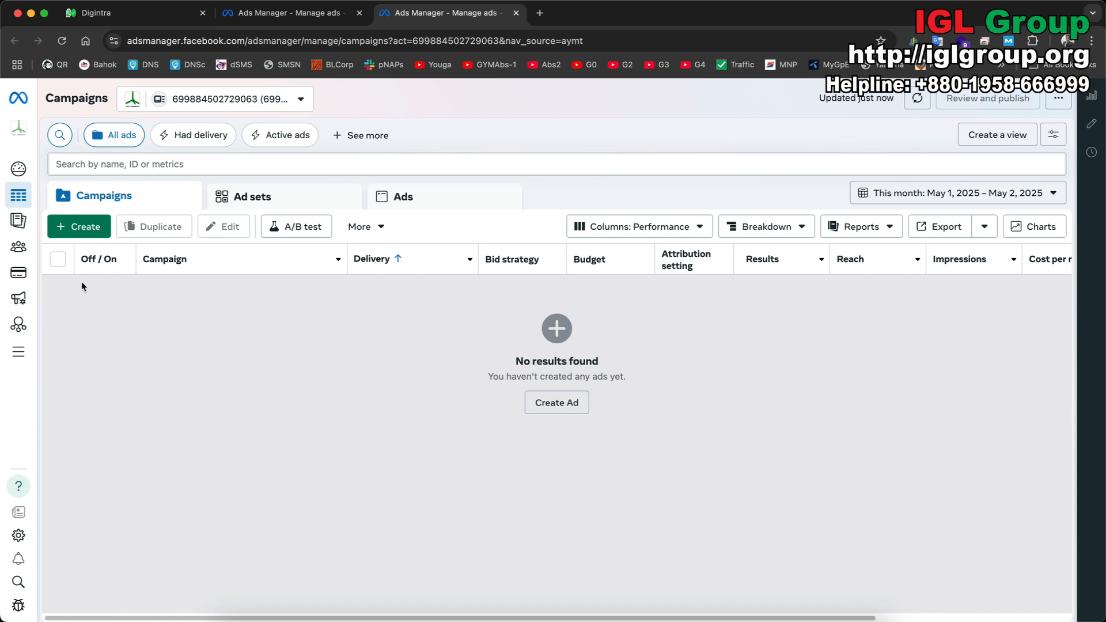
# Browse the new campaign objectives, cancel without choosing one, and go to Ads Reporting.
pyautogui.click(84, 225)
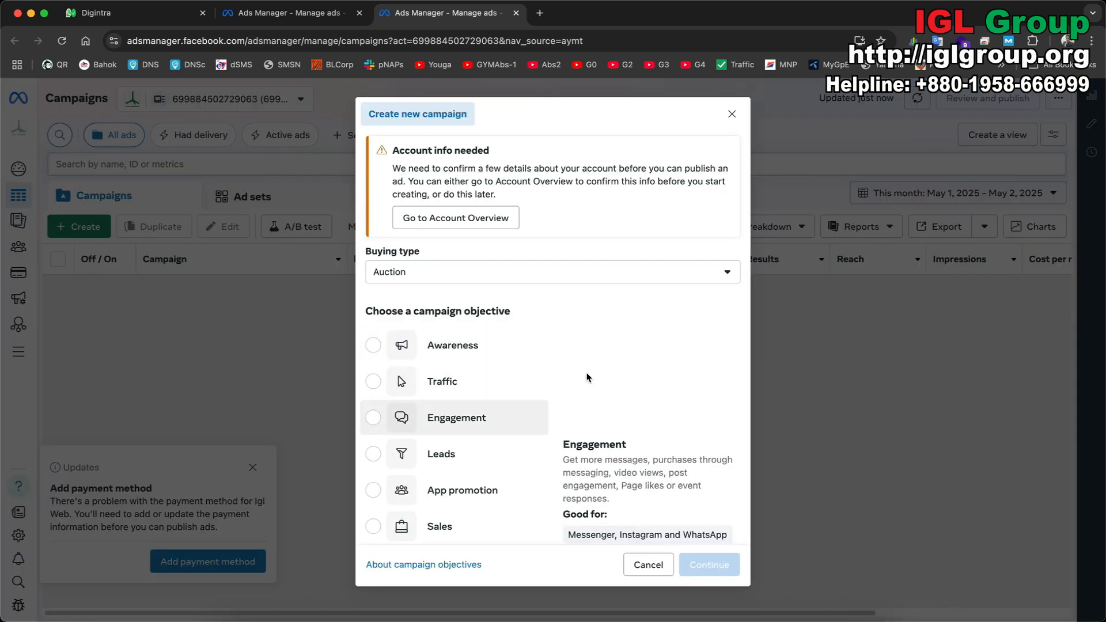
pyautogui.scroll(-2, 587, 378)
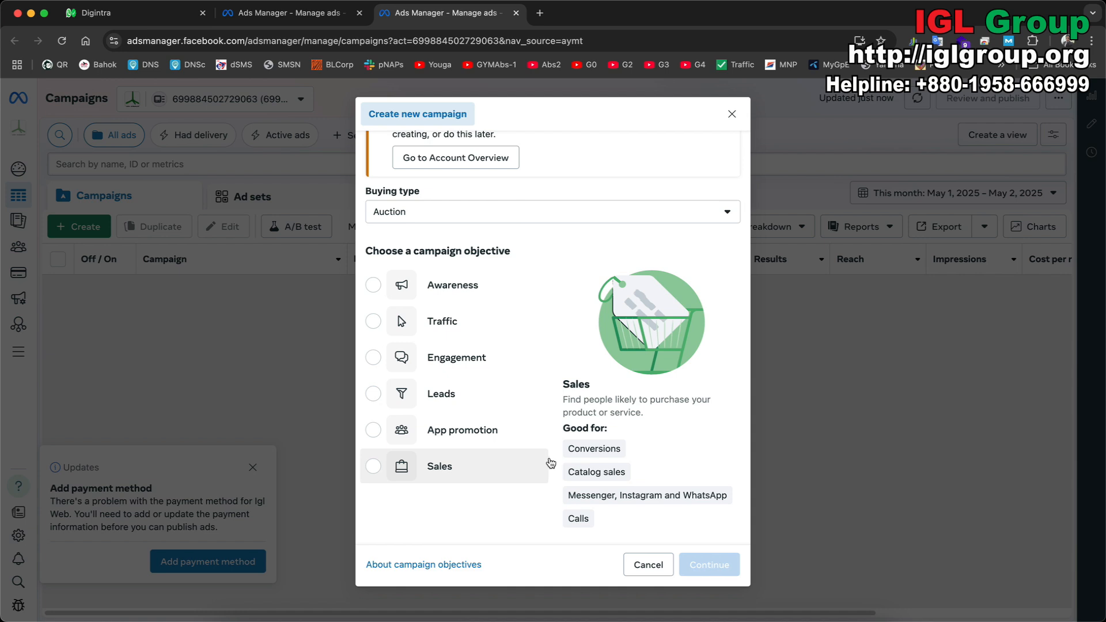
pyautogui.click(646, 562)
pyautogui.moveTo(117, 226)
pyautogui.click(117, 225)
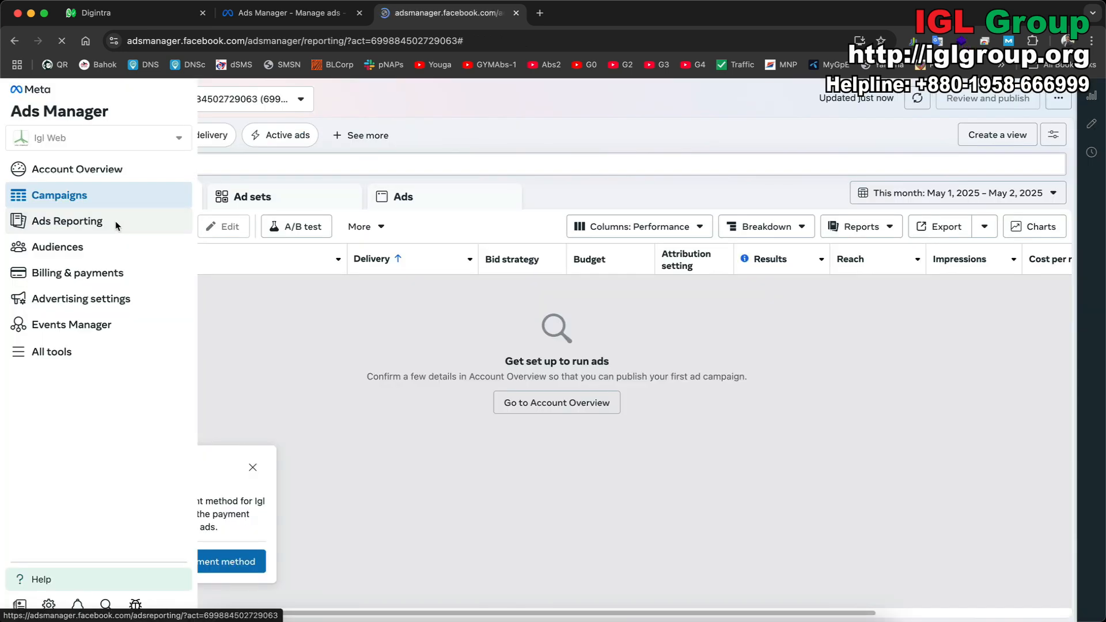